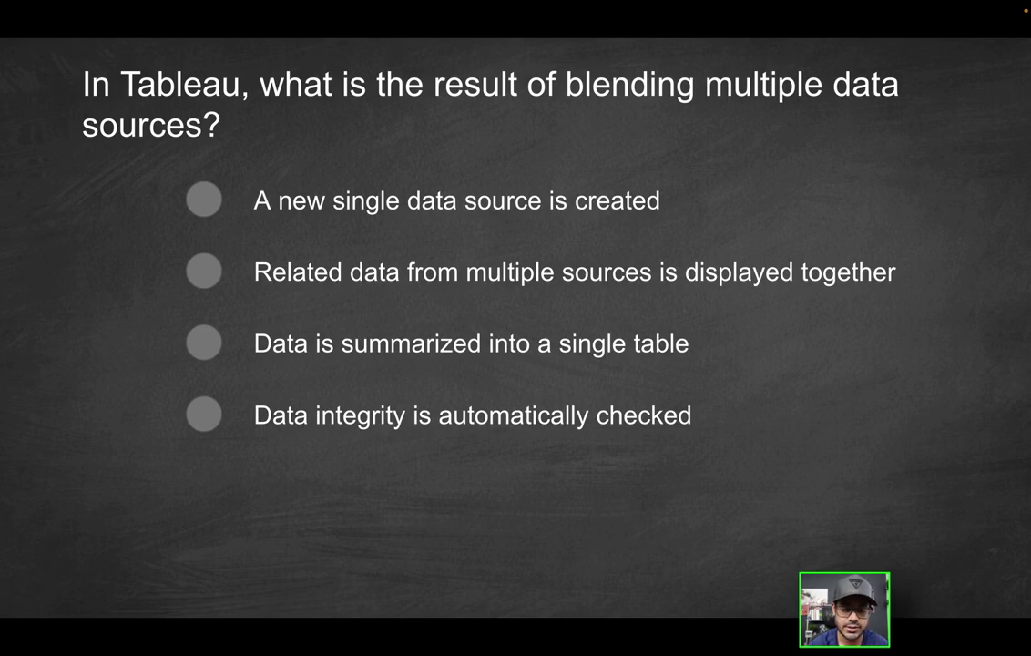
# Switch Spaces from the blending quiz slide to the Blend Your Data help article in Chrome
pyautogui.hotkey('ctrl', 'Left')
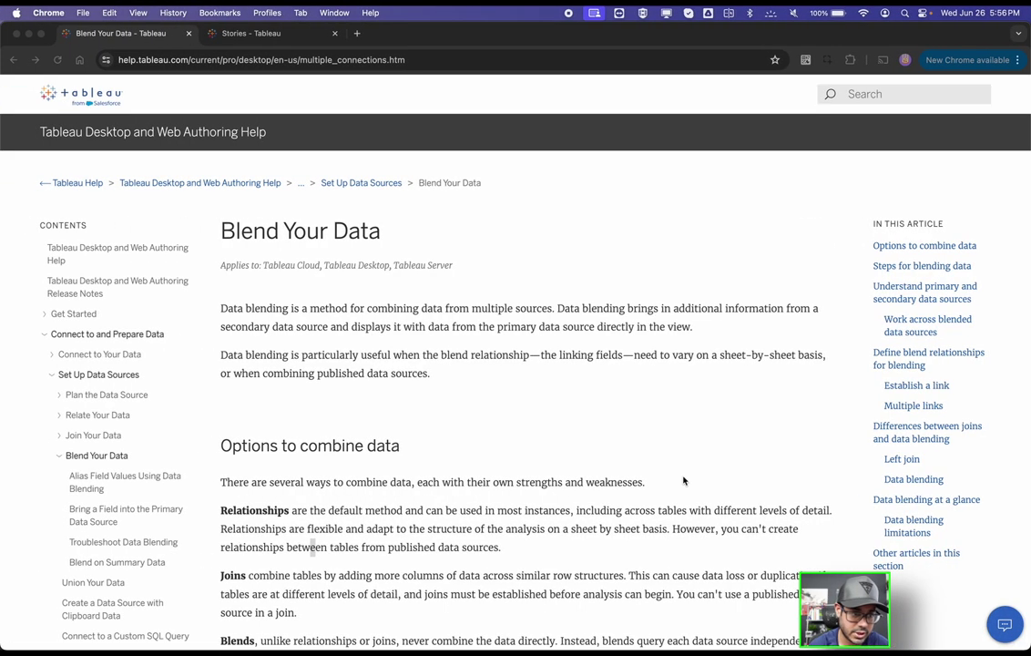
# Scroll to 'Options to combine data' and emphasise the Relationships, Joins and Blends options
pyautogui.scroll(-5, 593, 401)
pyautogui.scroll(5, 591, 399)
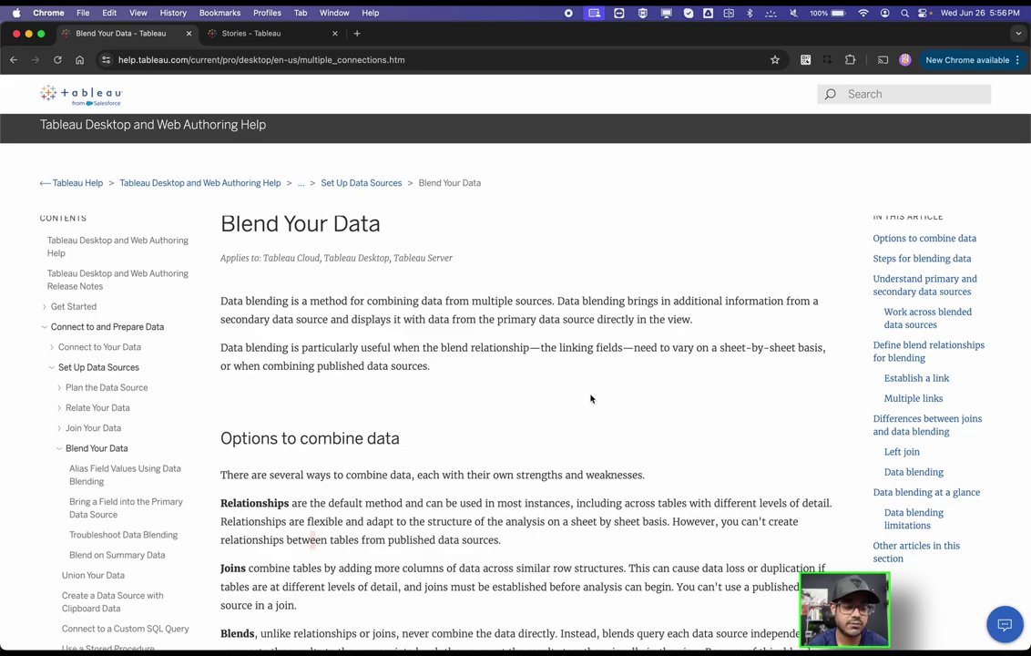
pyautogui.scroll(-3, 472, 384)
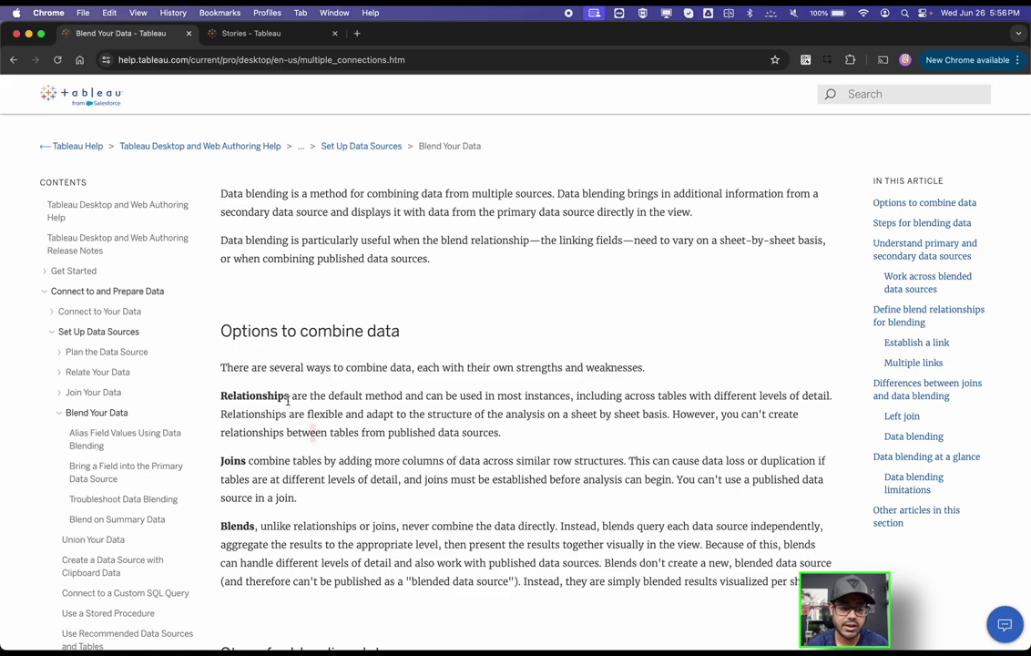
pyautogui.scroll(-1, 307, 394)
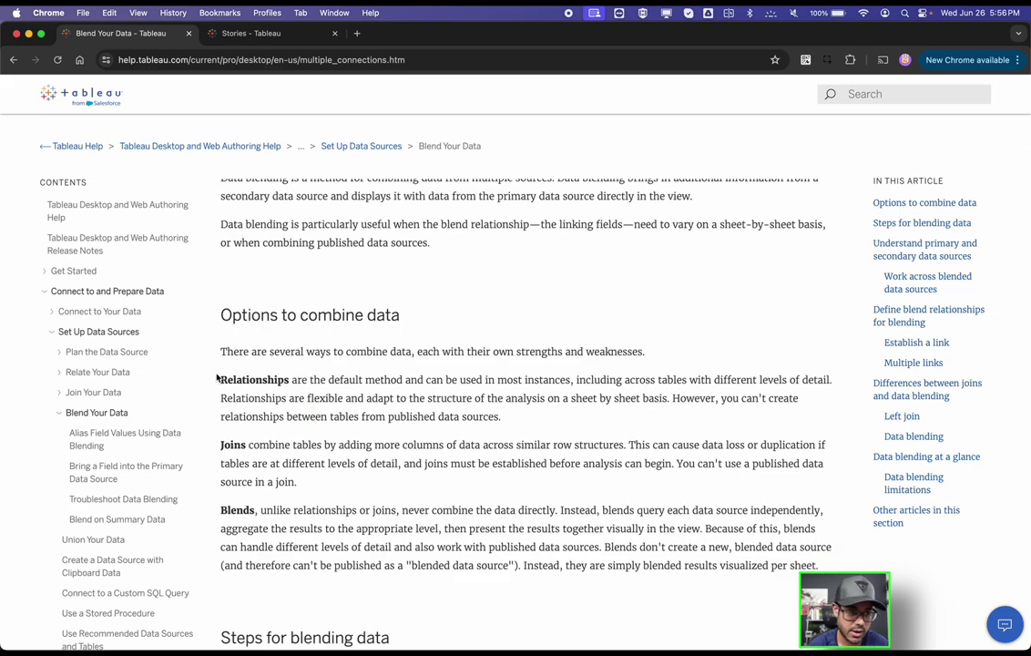
pyautogui.moveTo(221, 380); pyautogui.dragTo(292, 375)
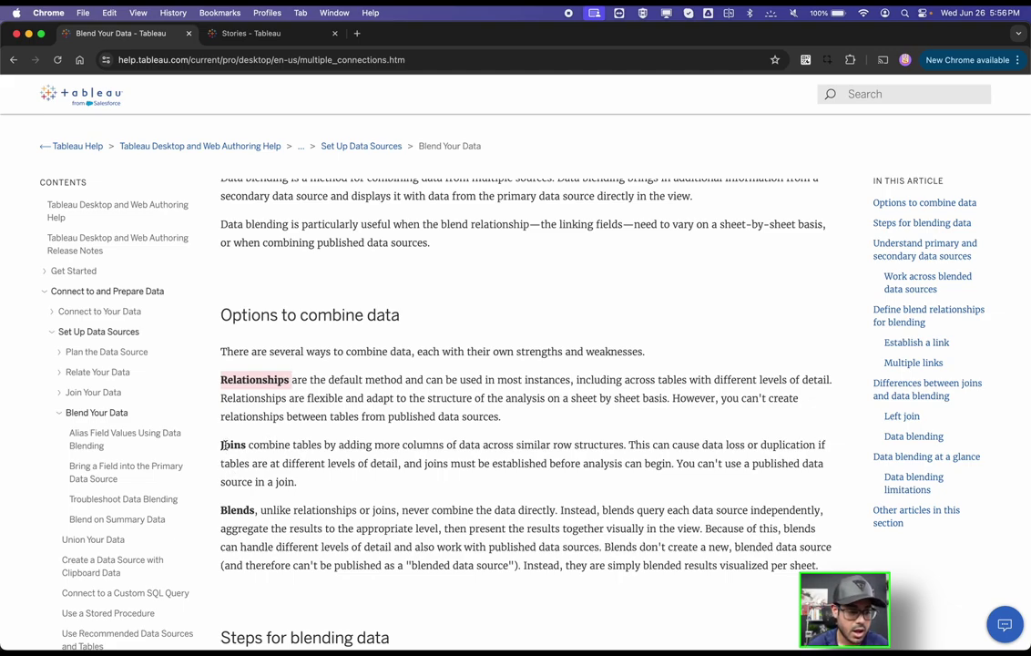
pyautogui.moveTo(221, 446); pyautogui.dragTo(248, 444)
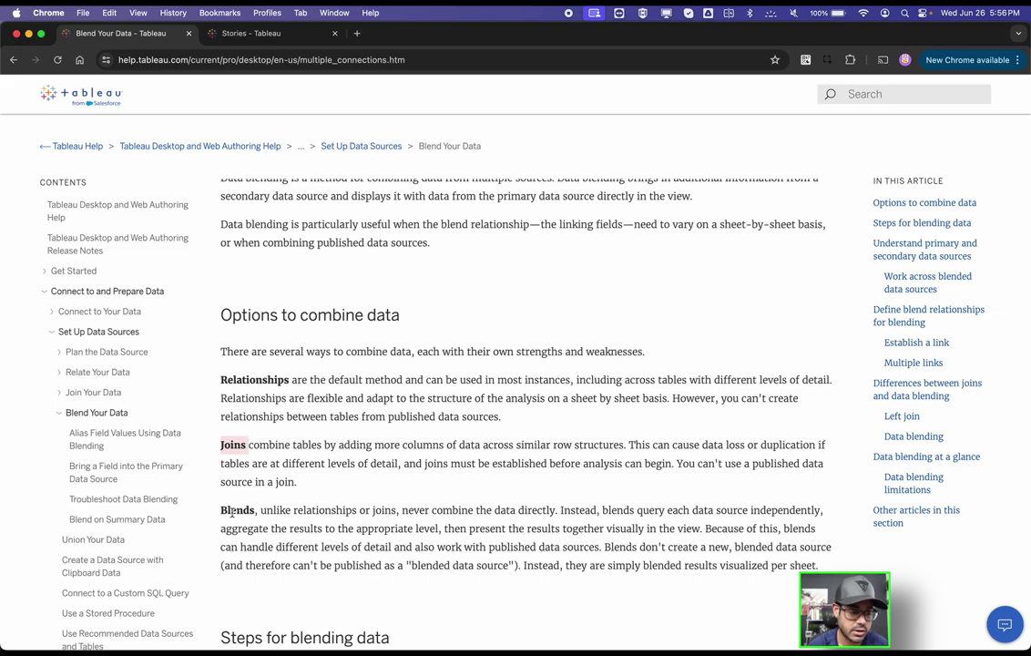
pyautogui.moveTo(220, 513); pyautogui.dragTo(259, 512)
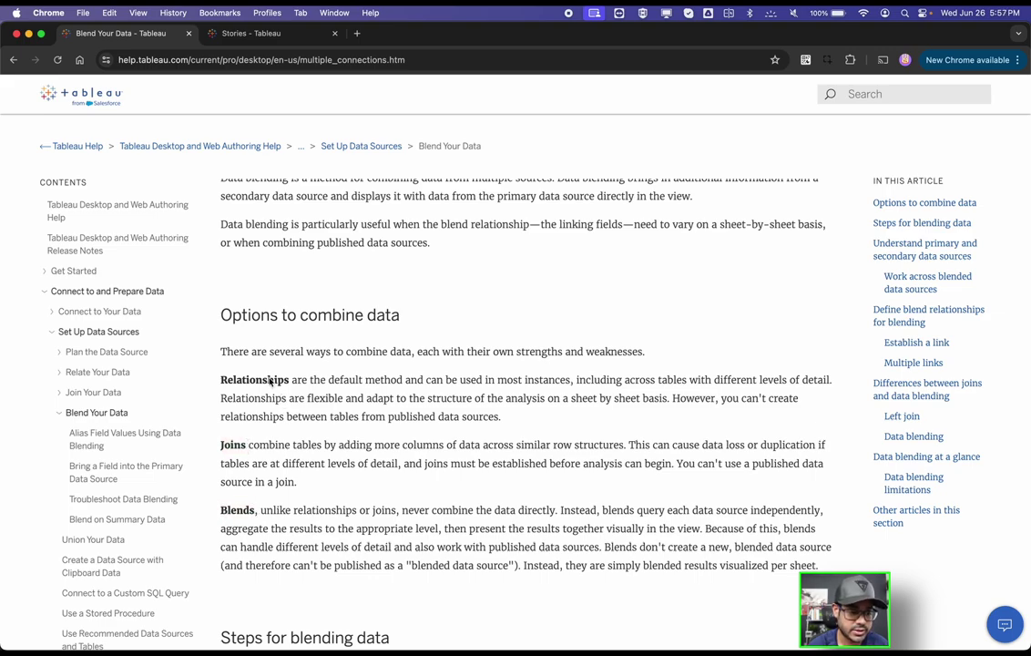
# Highlight the Relationships description and the passage on how joins combine tables
pyautogui.moveTo(221, 377); pyautogui.dragTo(572, 380)
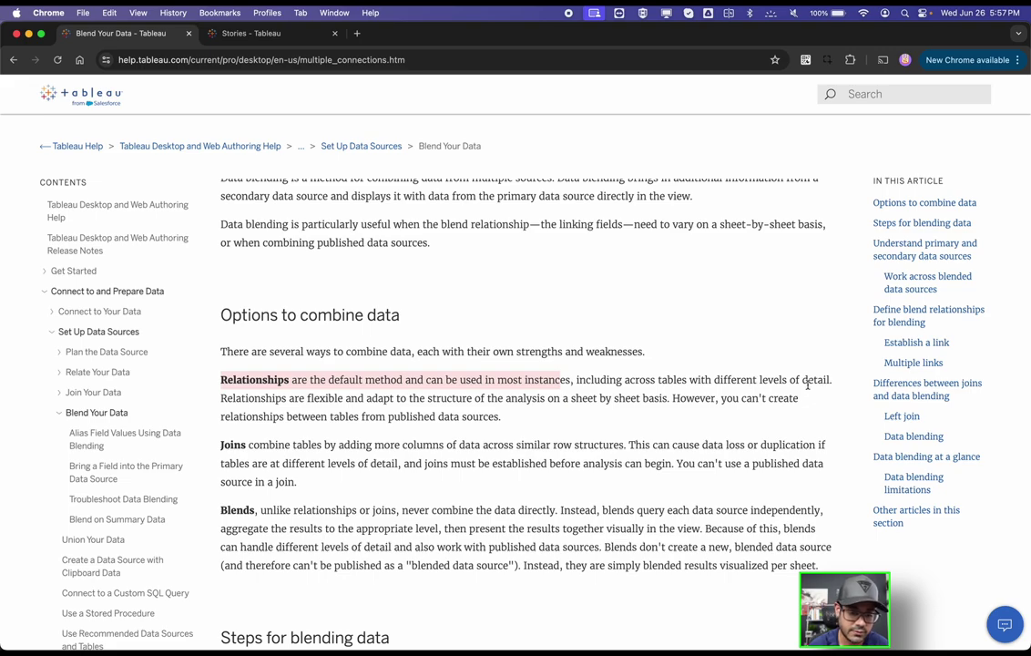
pyautogui.click(387, 393)
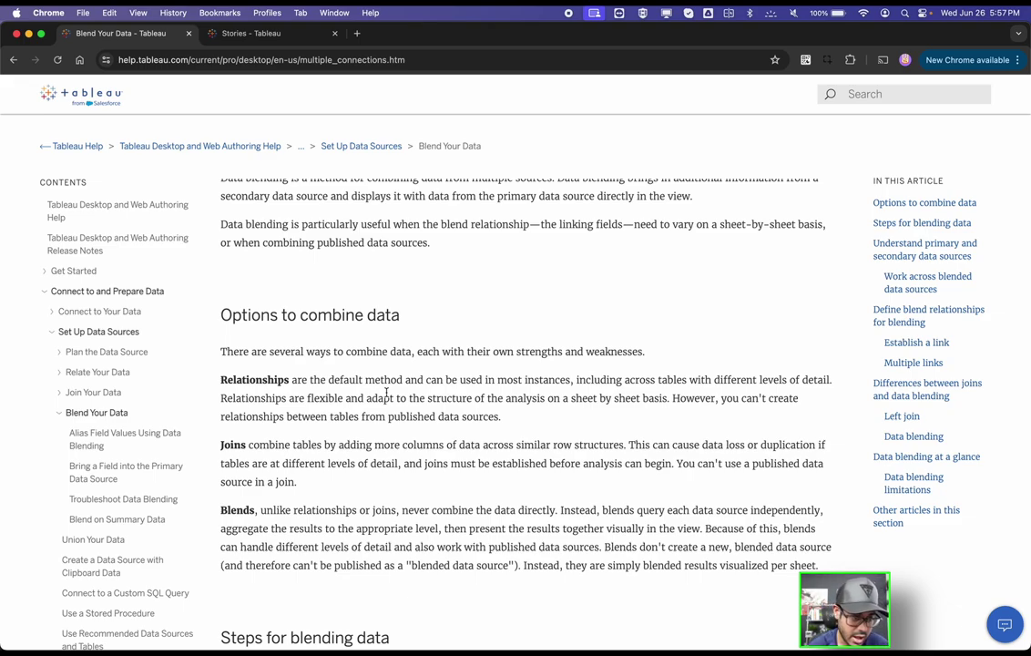
pyautogui.moveTo(260, 446); pyautogui.dragTo(619, 446)
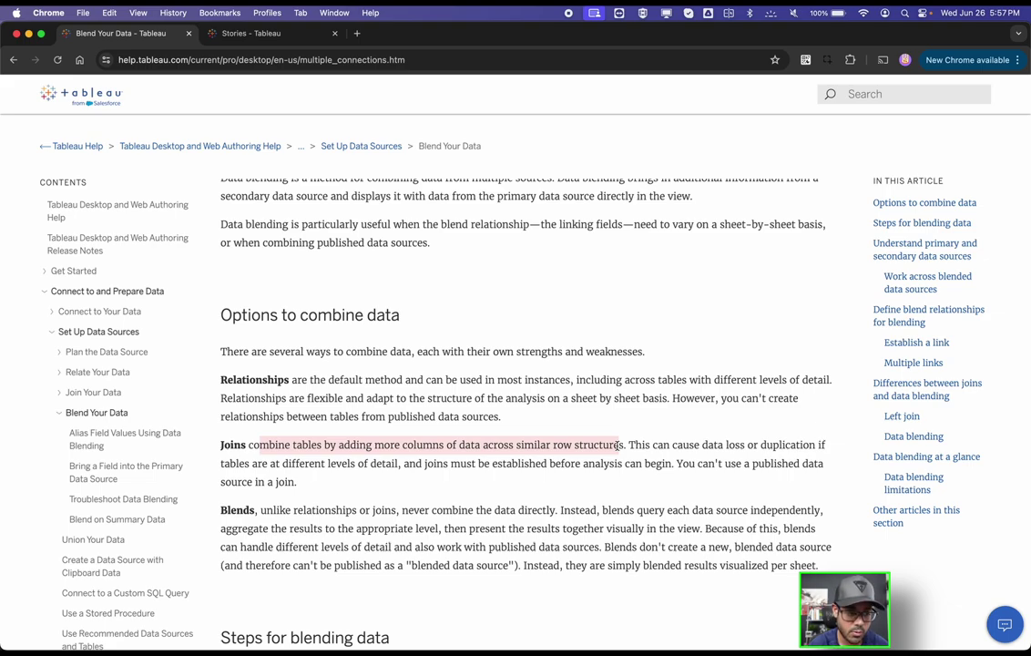
pyautogui.click(619, 446)
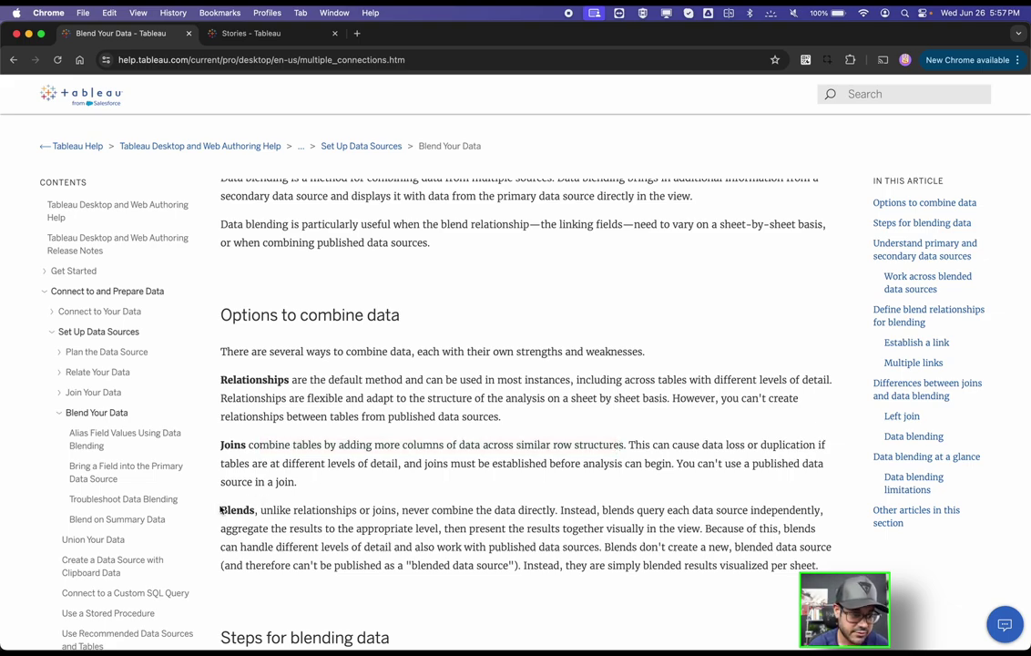
# Highlight the Blends passage: blends query each source independently and present results together
pyautogui.moveTo(220, 510); pyautogui.dragTo(555, 513)
pyautogui.moveTo(215, 377); pyautogui.dragTo(333, 465)
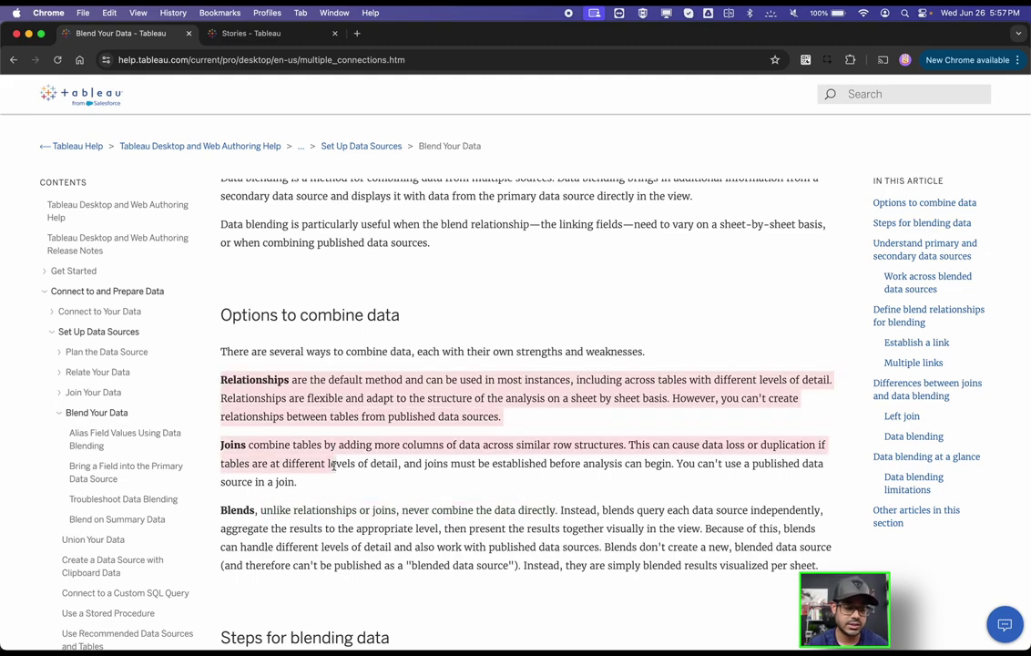
pyautogui.moveTo(333, 465); pyautogui.dragTo(333, 466)
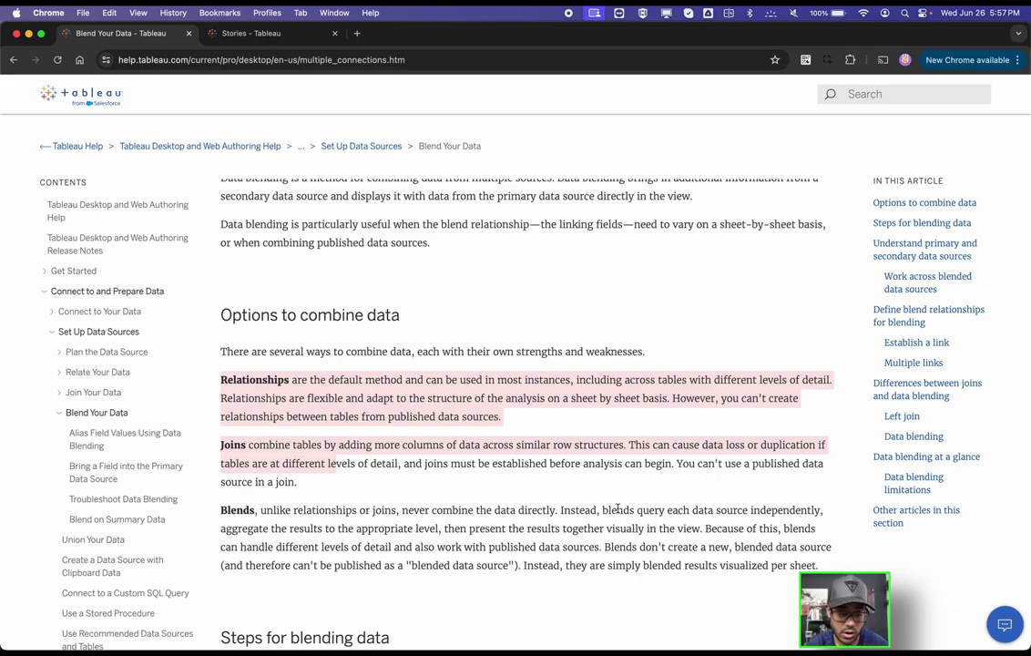
pyautogui.moveTo(602, 510); pyautogui.dragTo(817, 513)
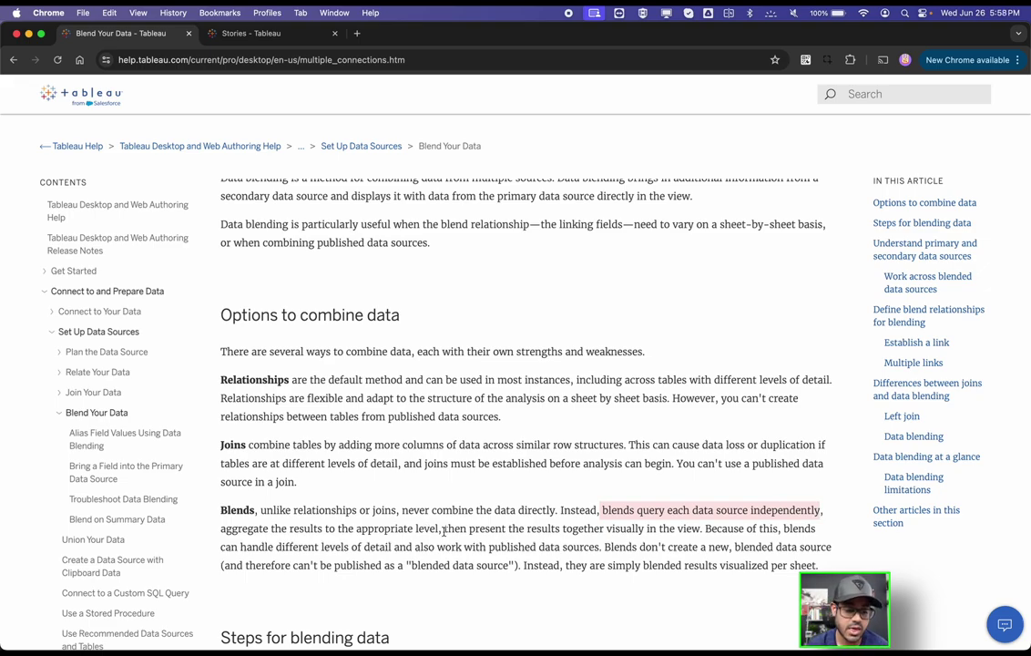
pyautogui.moveTo(445, 528); pyautogui.dragTo(684, 530)
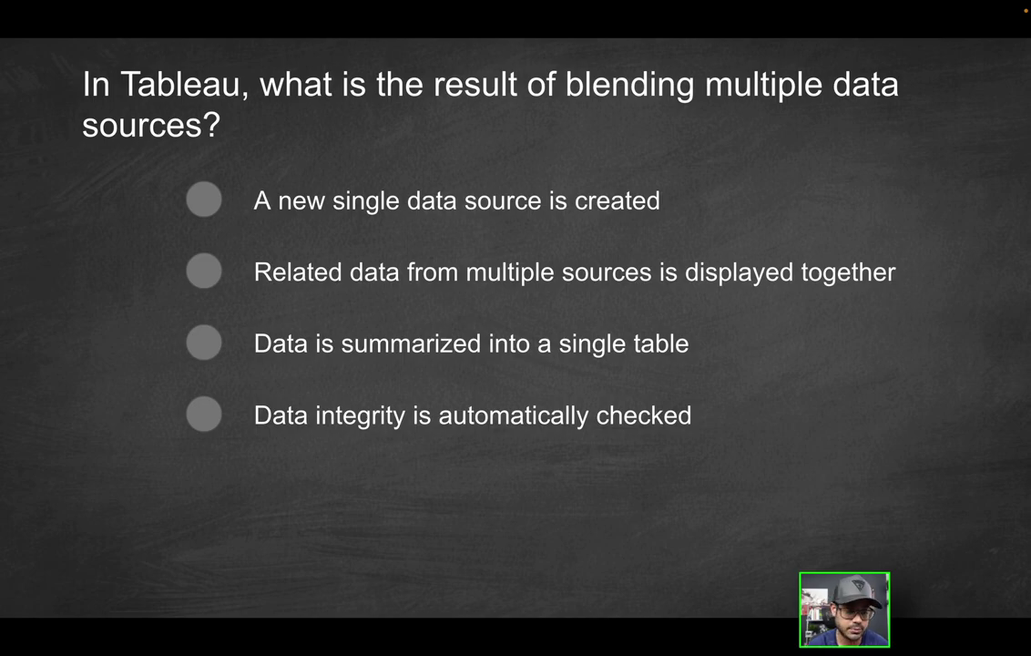
# Mark 'Related data from multiple sources is displayed together' as the correct blending answer
pyautogui.hotkey('ctrl', 'Left')
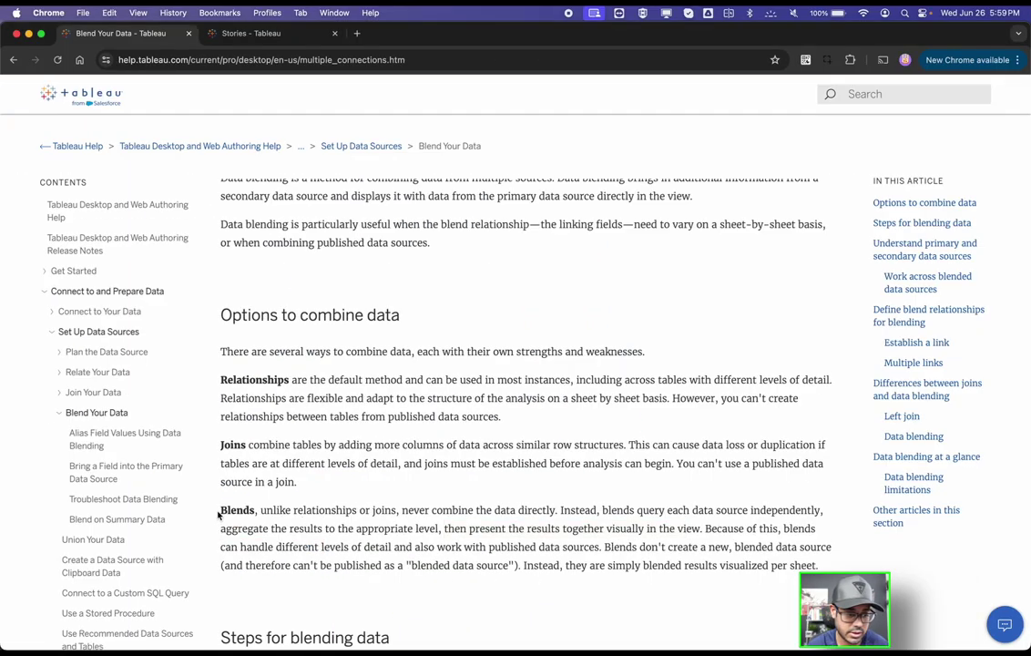
pyautogui.moveTo(218, 516); pyautogui.dragTo(544, 532)
pyautogui.hotkey('ctrl', 'Right')
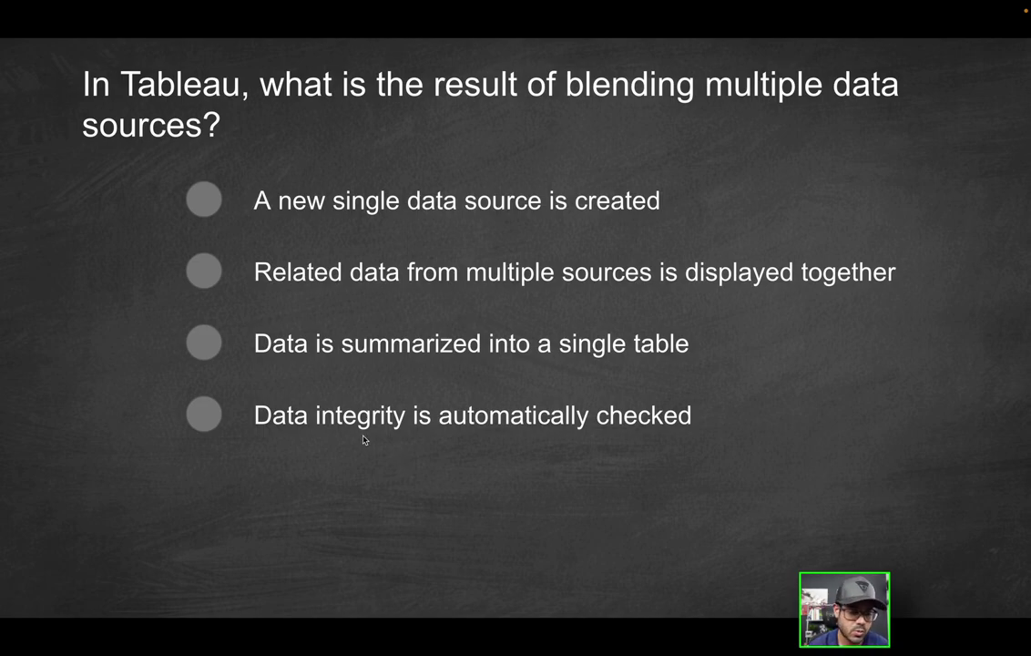
pyautogui.click(215, 293)
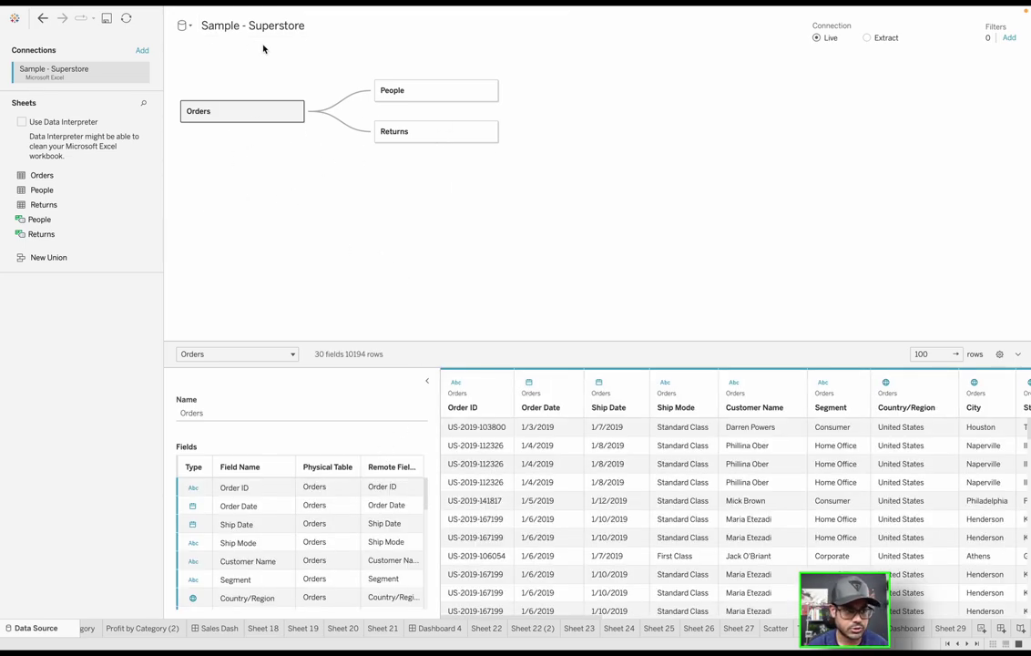
# Open People's physical layer and preview an Inner Region = Region join with Orders
pyautogui.doubleClick(409, 99)
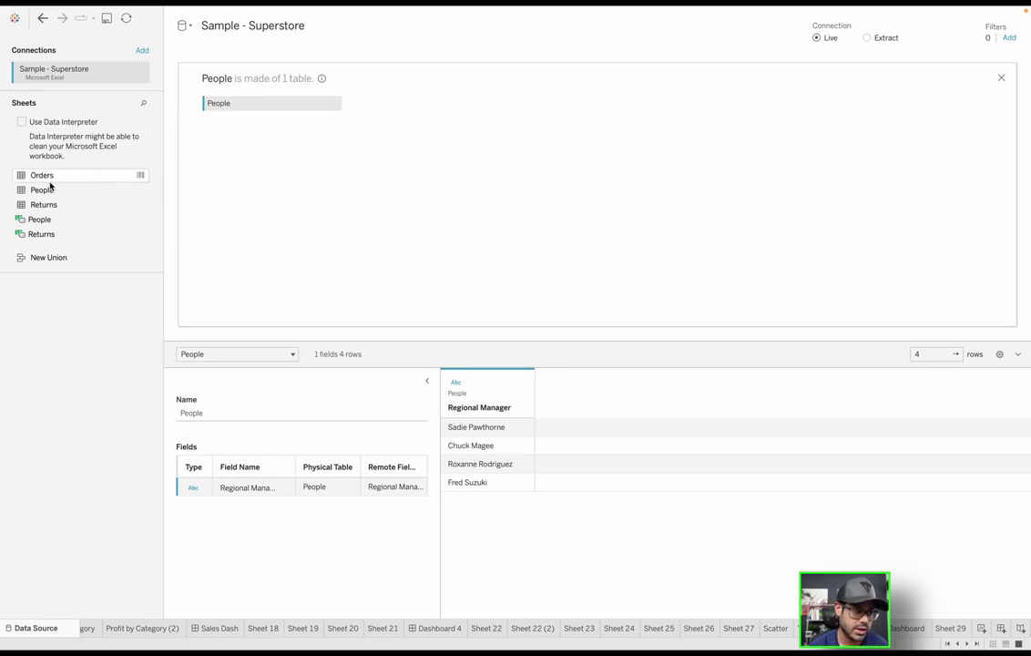
pyautogui.moveTo(50, 187); pyautogui.dragTo(482, 118)
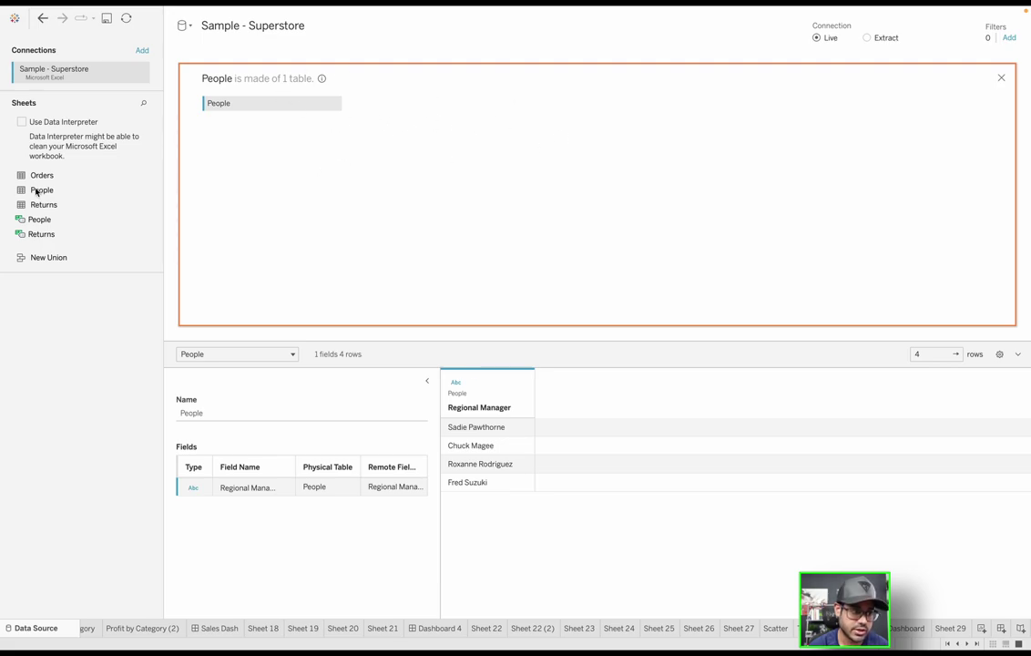
pyautogui.moveTo(30, 177); pyautogui.dragTo(212, 104)
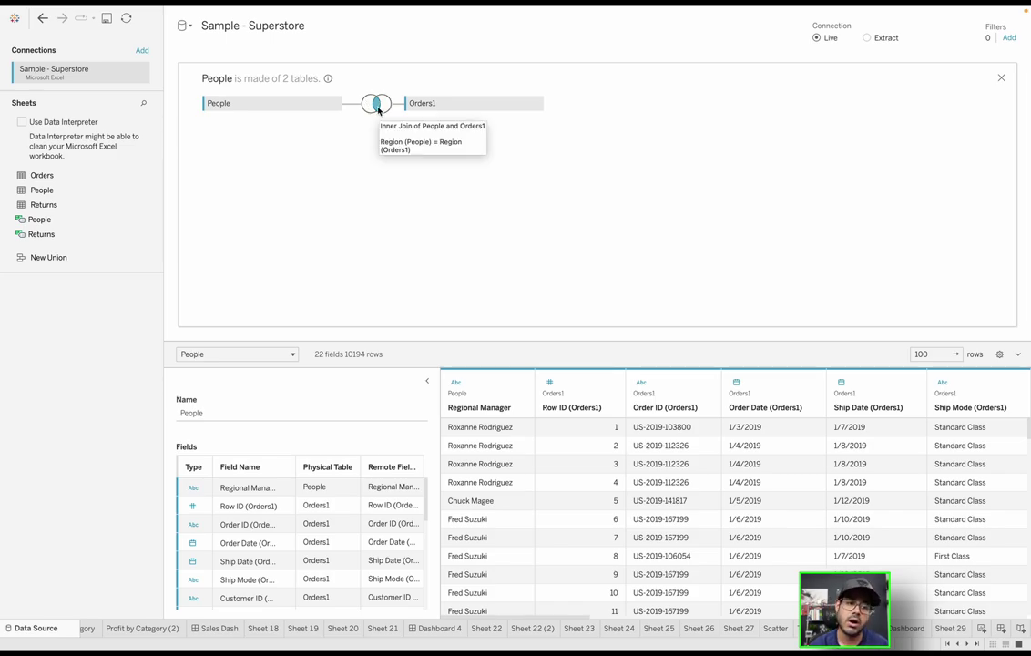
pyautogui.click(378, 108)
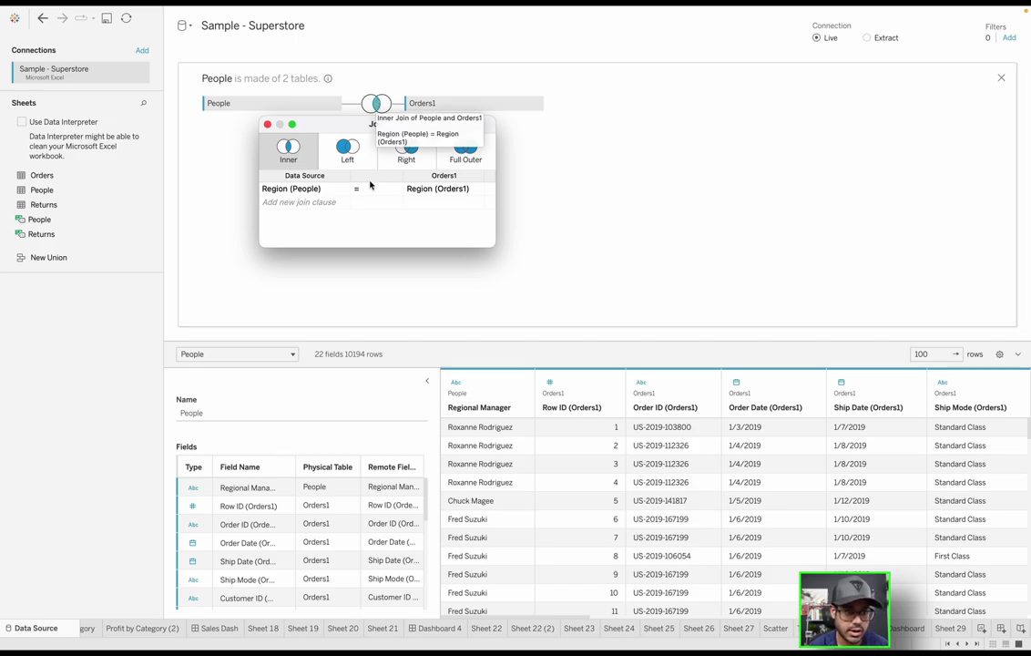
pyautogui.moveTo(299, 193)
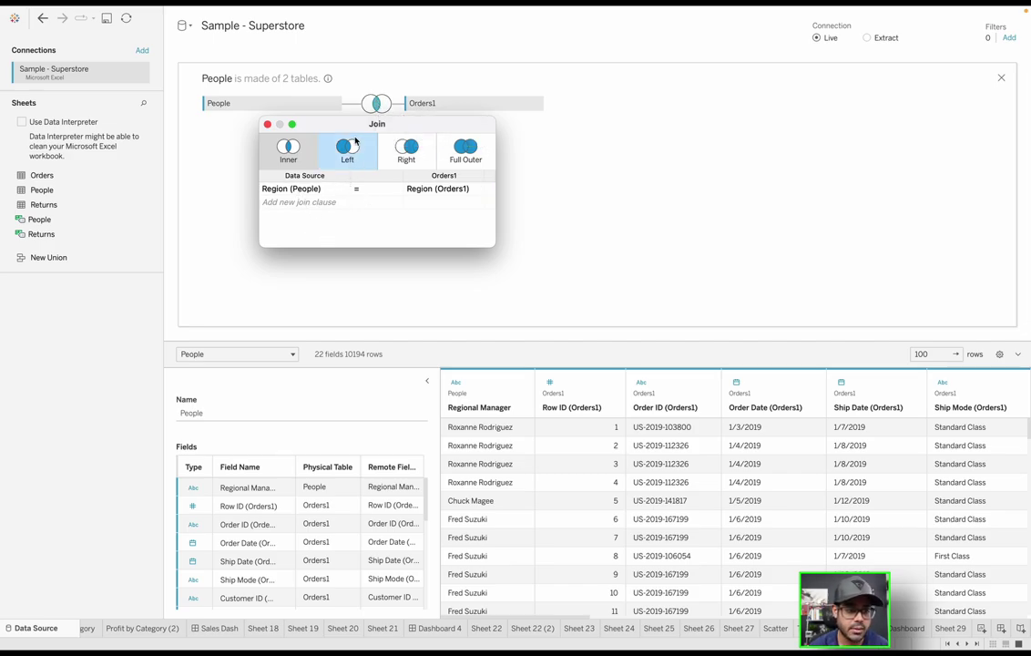
pyautogui.click(365, 249)
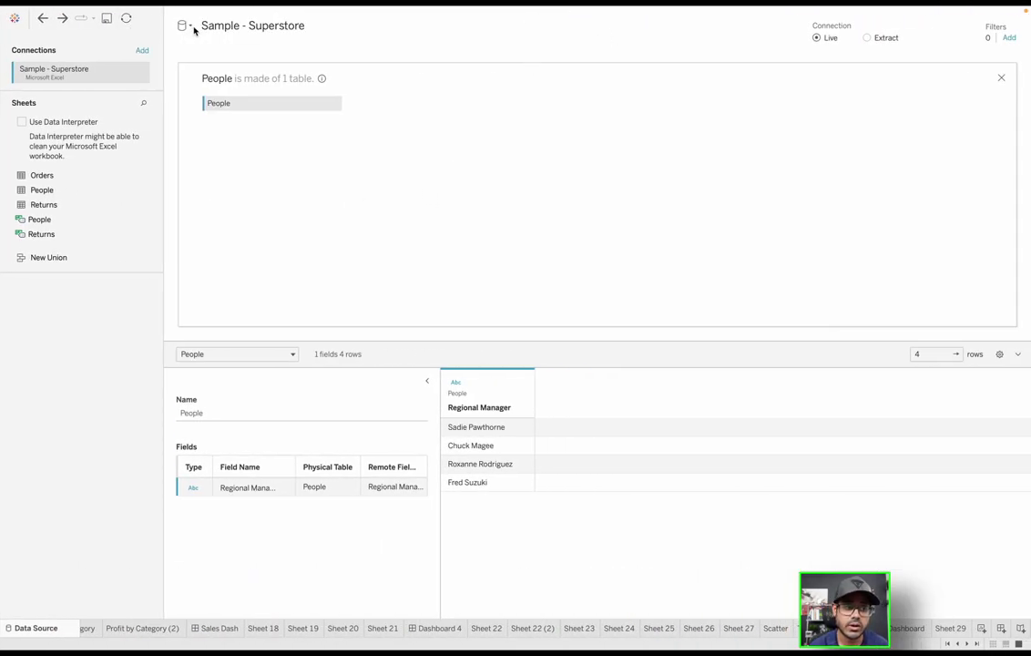
pyautogui.click(184, 28)
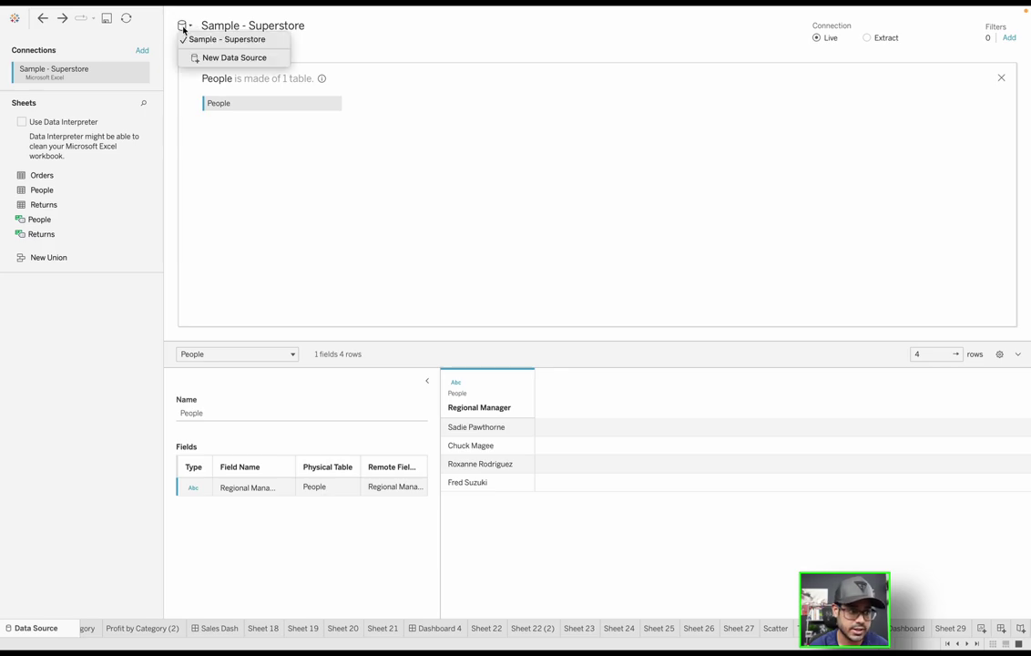
pyautogui.click(205, 58)
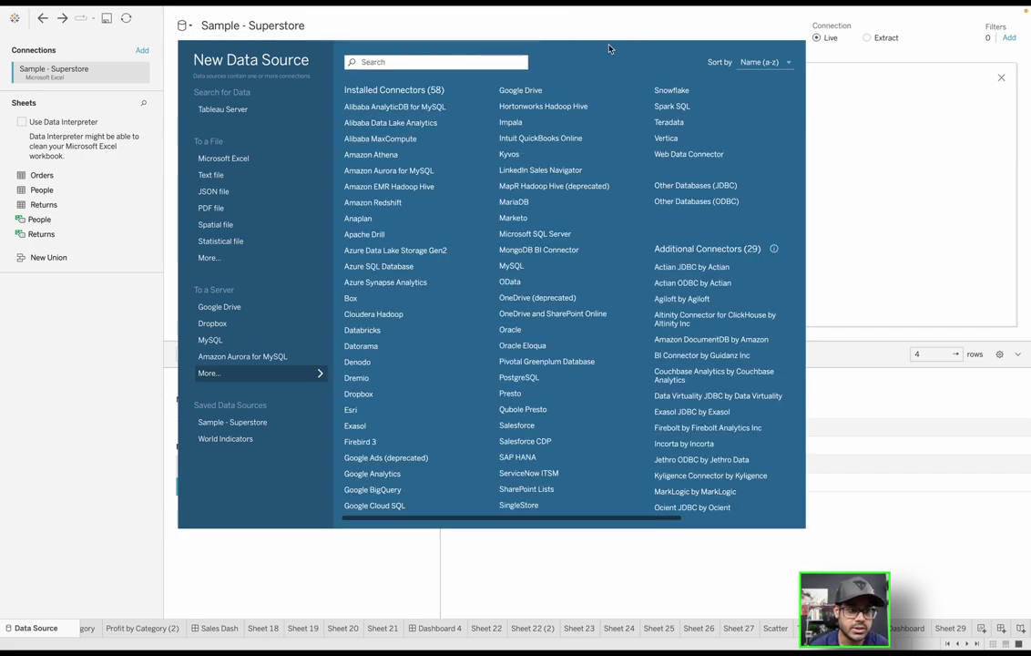
pyautogui.click(394, 62)
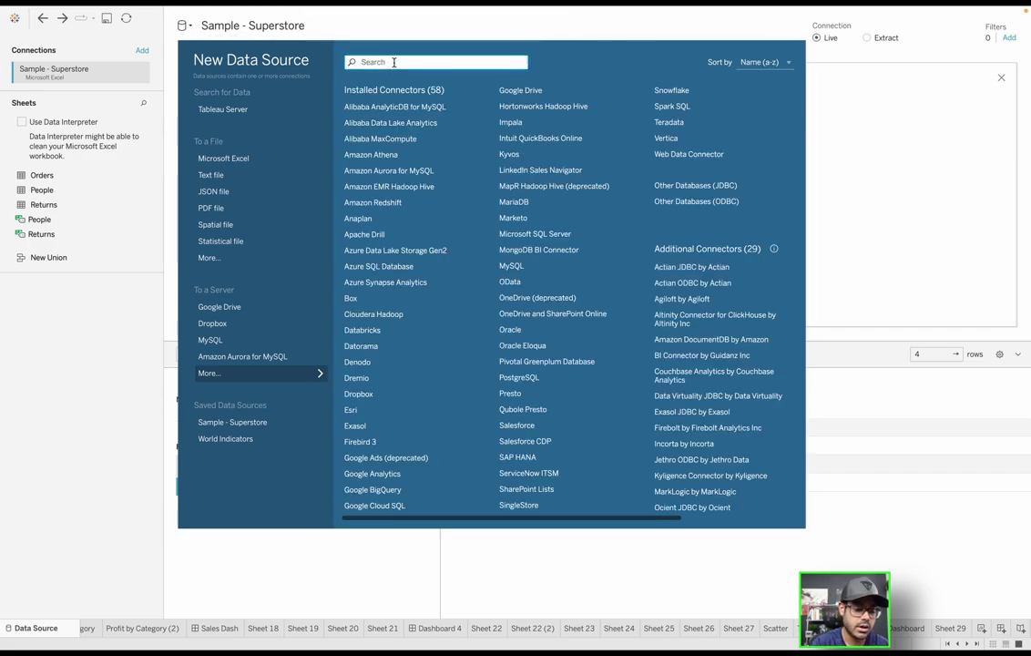
pyautogui.write('mysql')
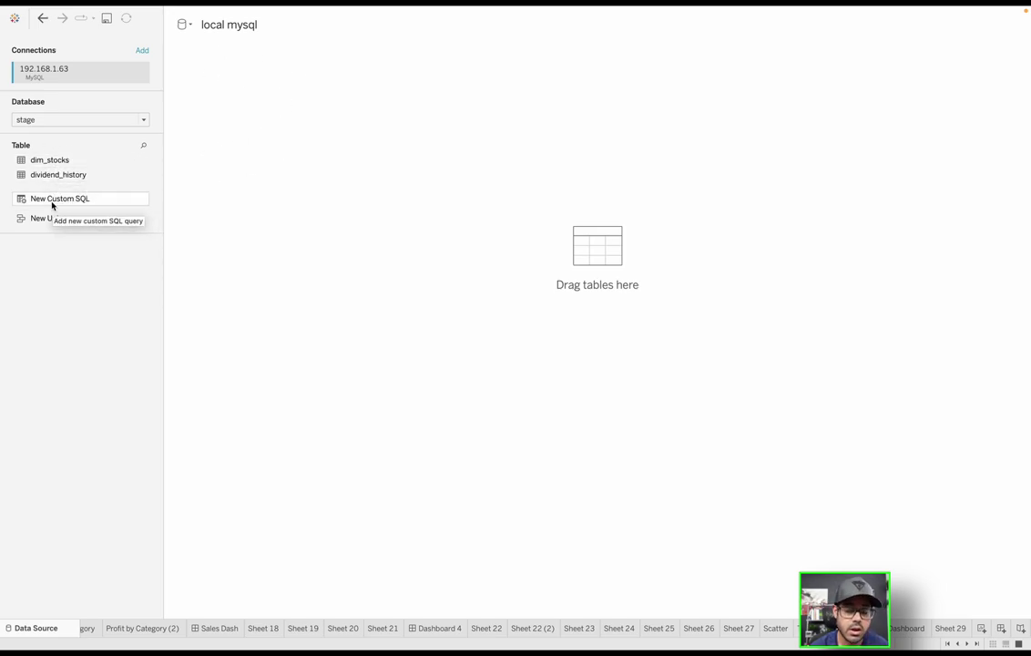
pyautogui.moveTo(52, 206); pyautogui.dragTo(355, 128)
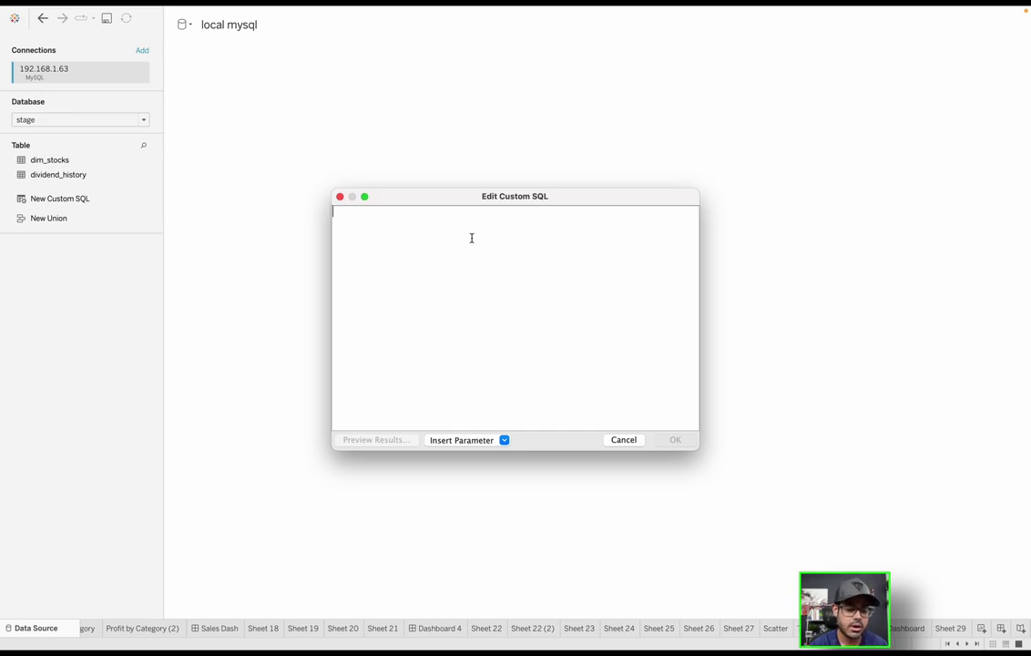
pyautogui.write('Select')
pyautogui.press('Return')
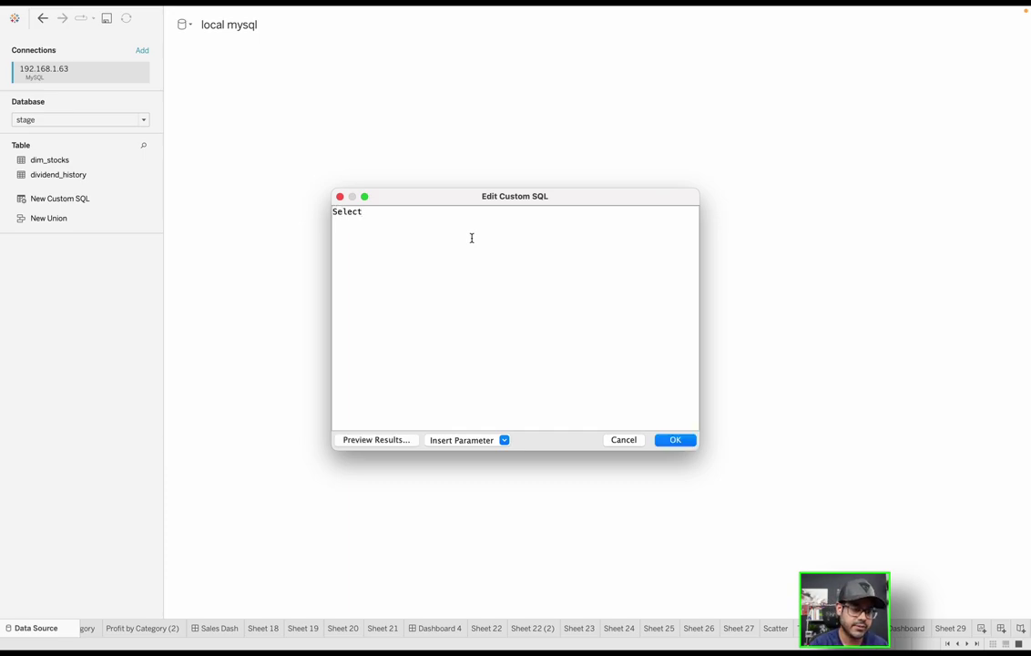
pyautogui.write('*')
pyautogui.press('Return')
pyautogui.write('From')
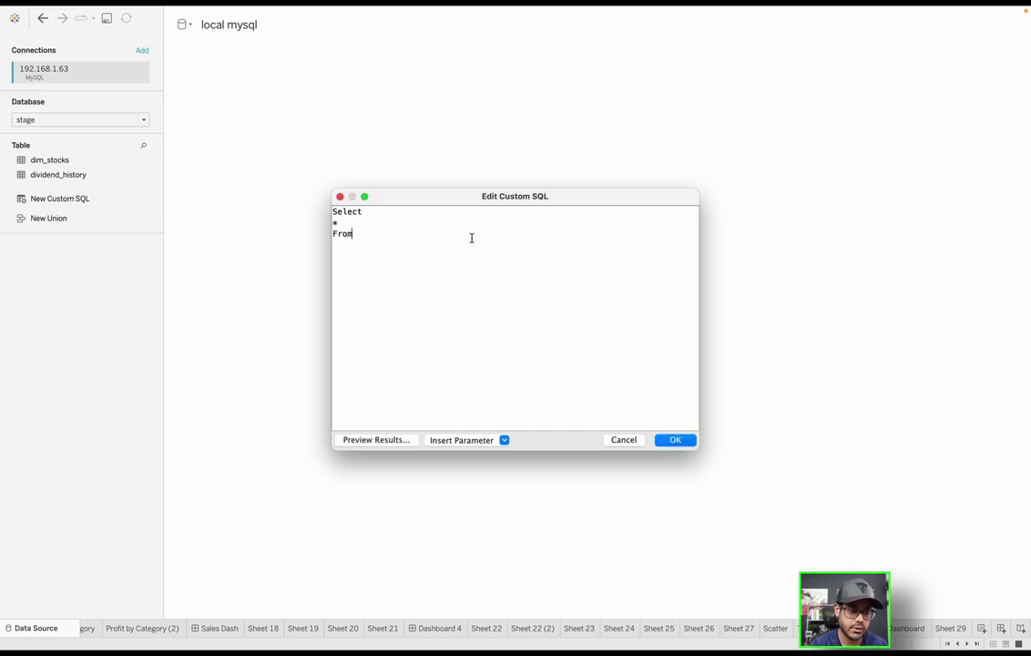
pyautogui.press('Return')
pyautogui.write('Table_a')
pyautogui.press('Return')
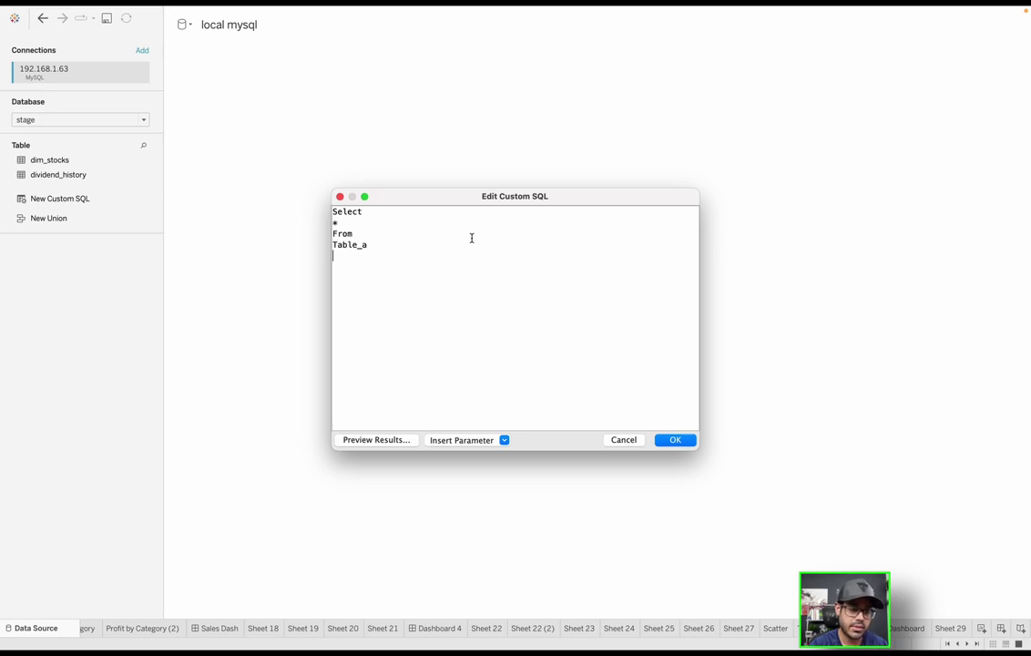
pyautogui.write('left join')
pyautogui.press('Return')
pyautogui.write('Table b')
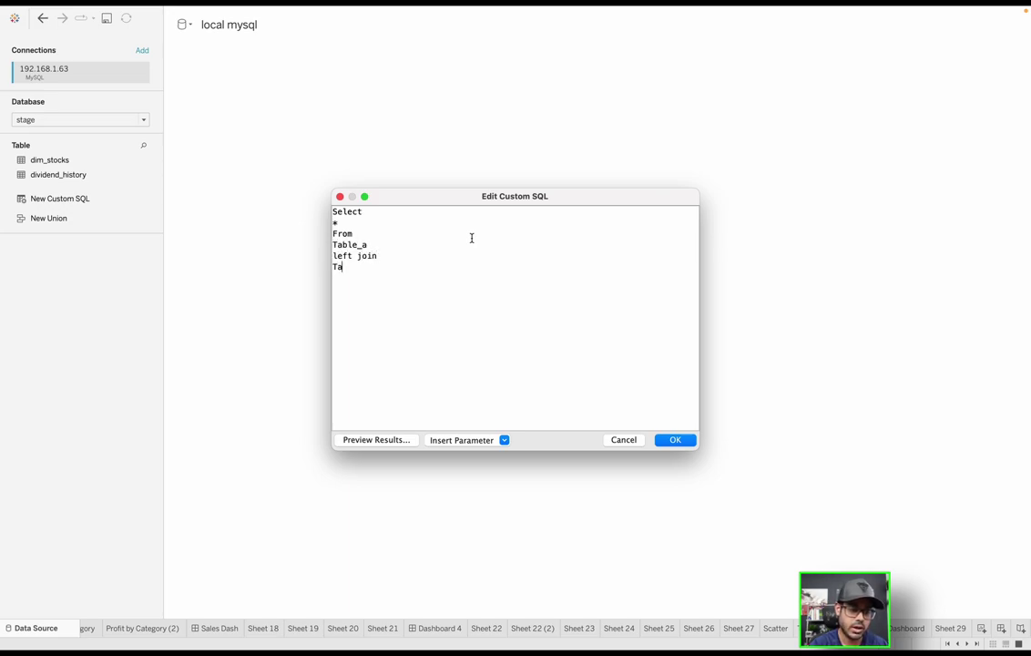
pyautogui.press('Return')
pyautogui.press('Tab')
pyautogui.write('on')
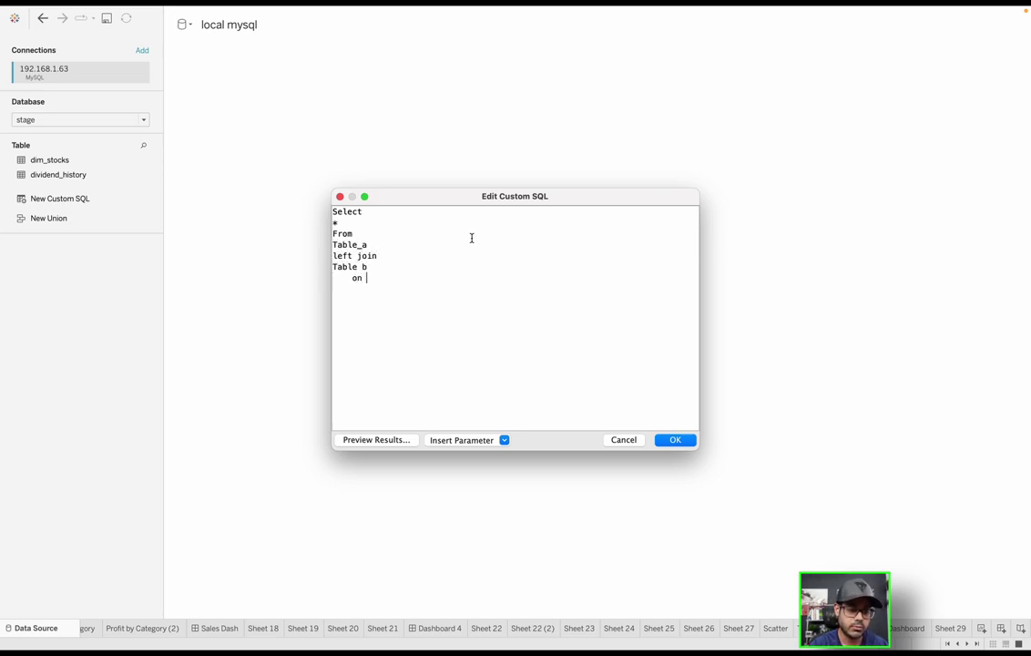
pyautogui.click(472, 239)
pyautogui.write('a')
pyautogui.click(412, 267)
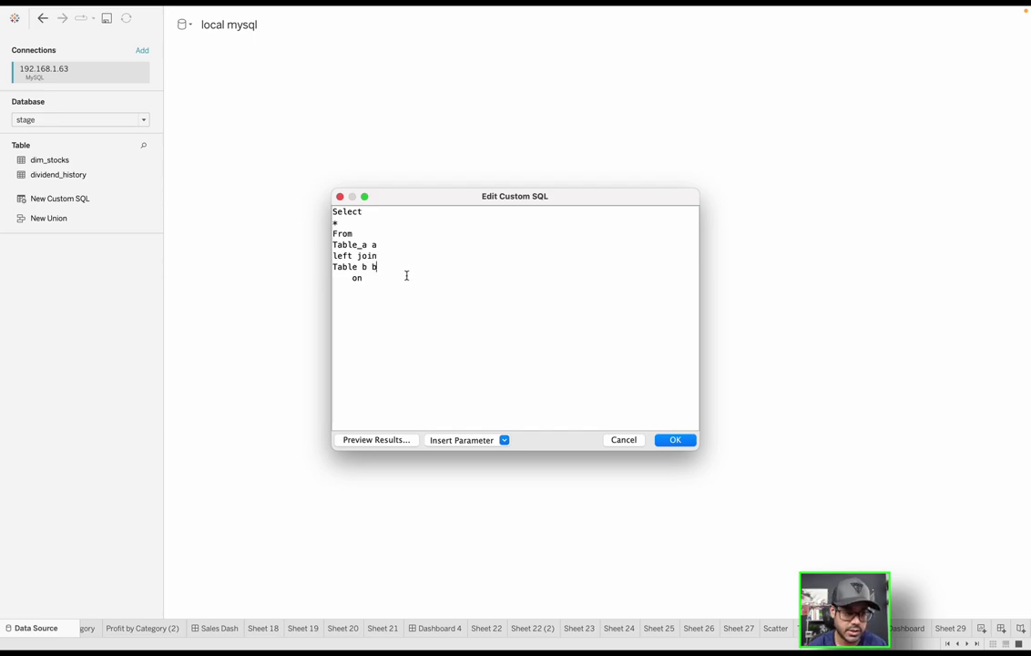
pyautogui.click(364, 267)
pyautogui.write('_b')
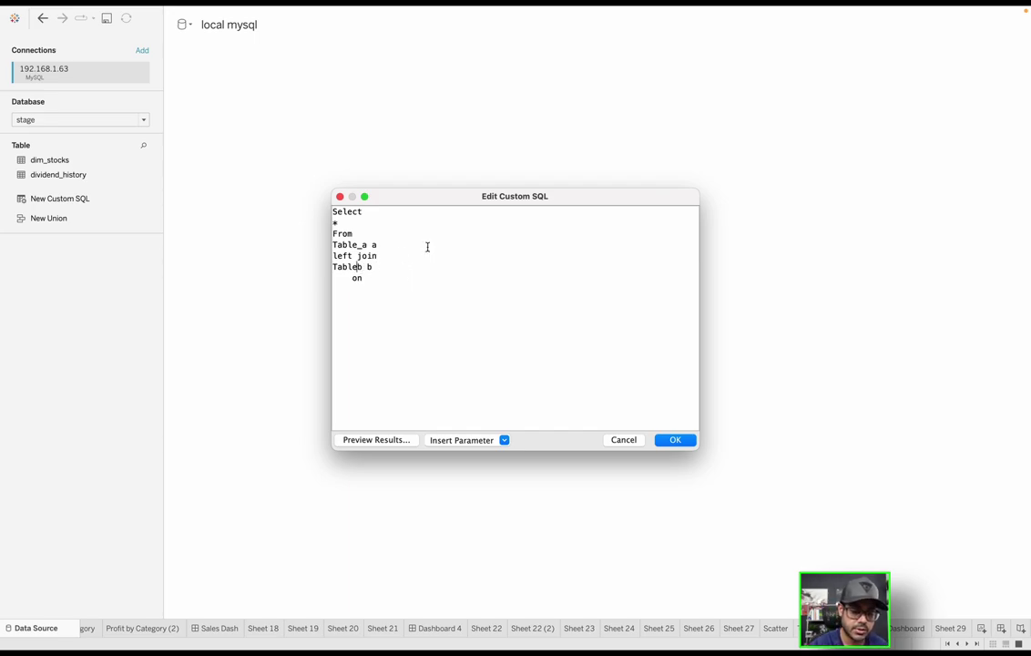
pyautogui.click(396, 282)
pyautogui.write('a.id')
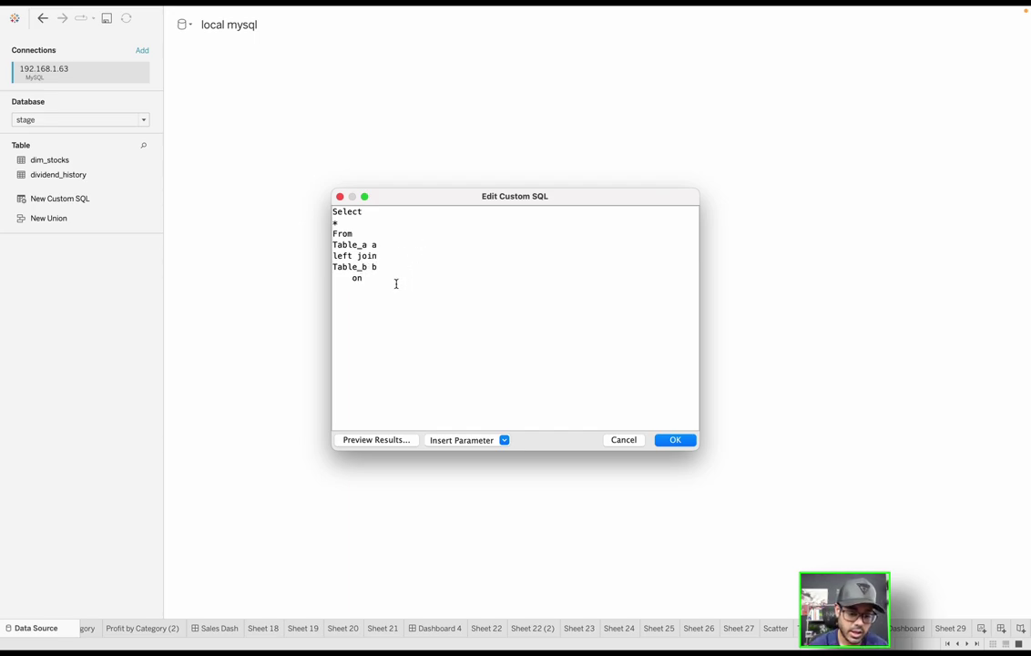
pyautogui.write(' = b.')
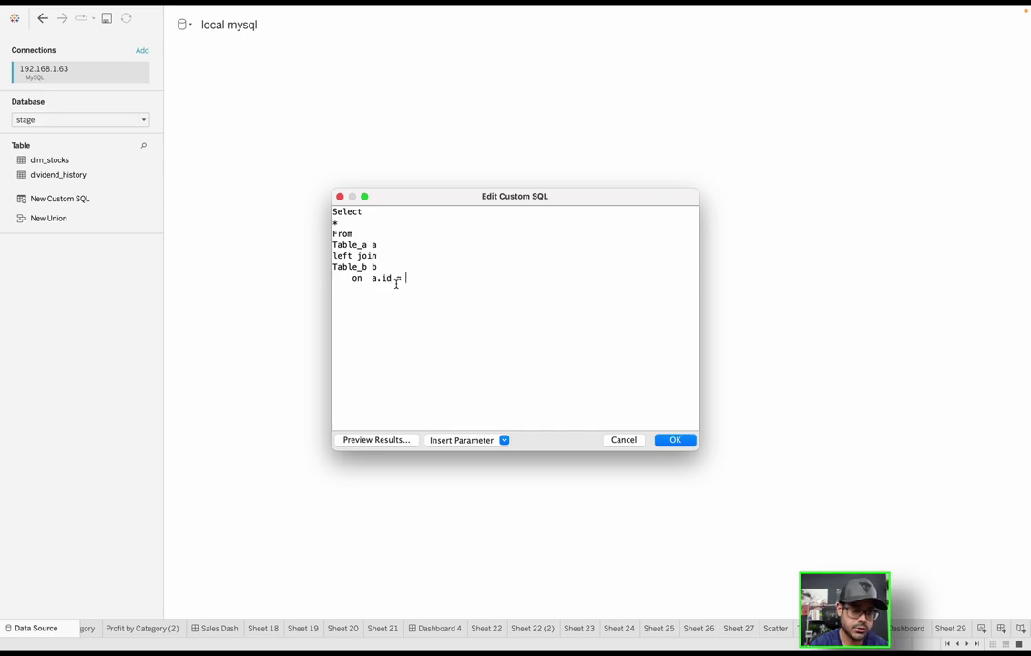
pyautogui.write('parent_id')
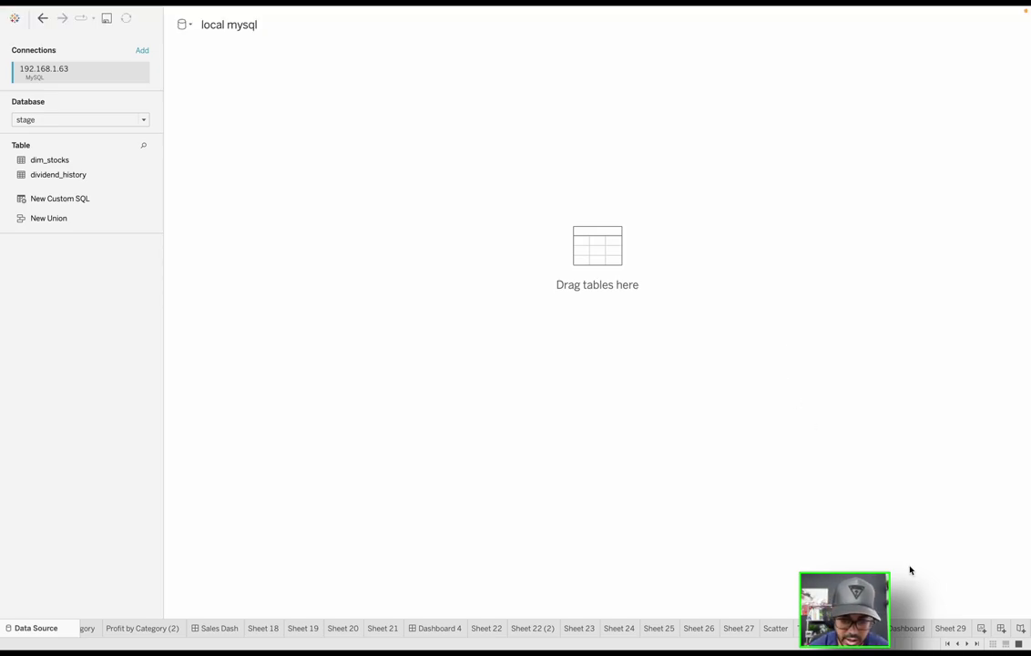
# On Sheet 29, switch to Sample - Superstore and add Category Sales beside Sales
pyautogui.click(955, 631)
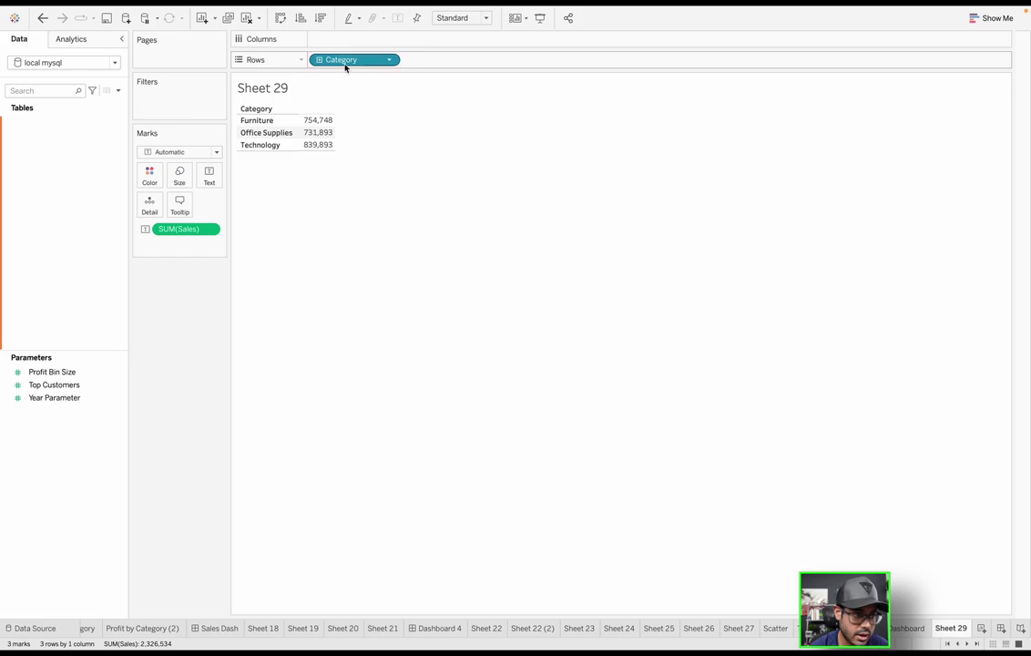
pyautogui.click(108, 62)
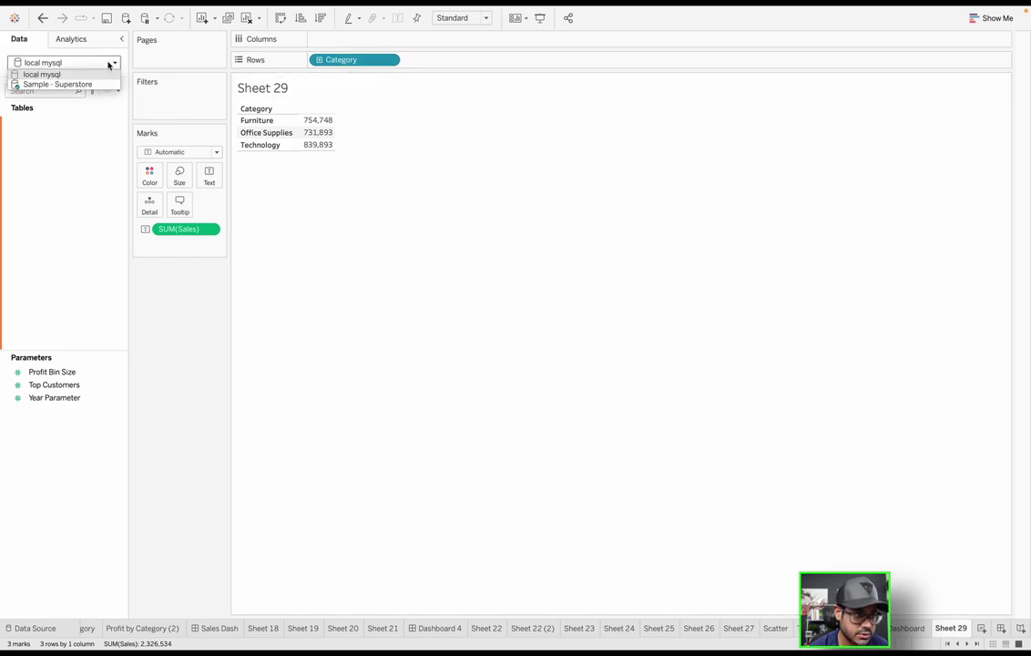
pyautogui.click(66, 84)
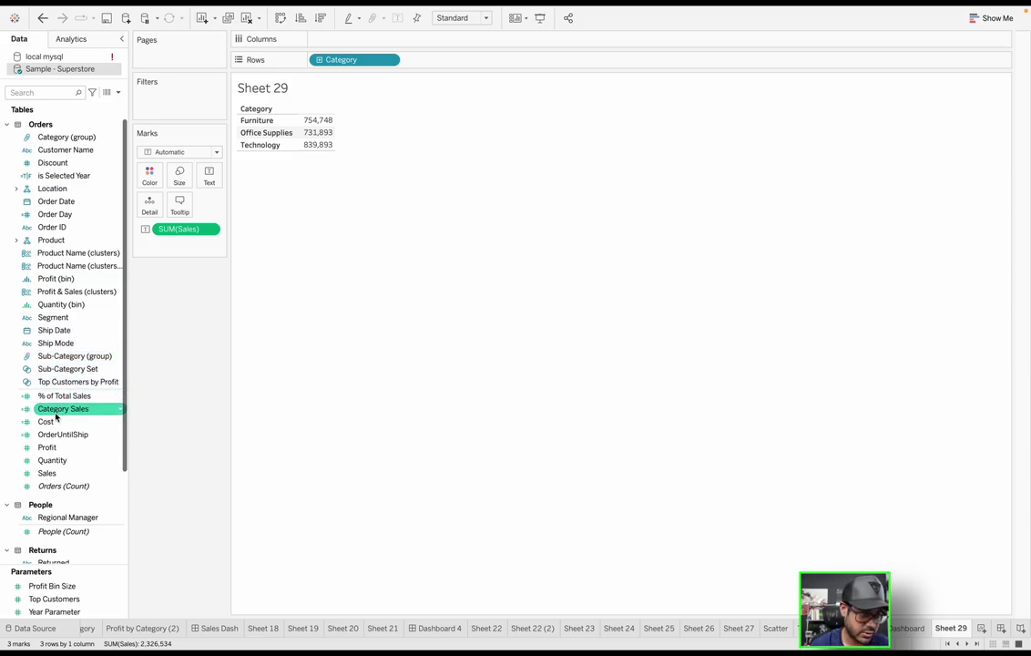
pyautogui.moveTo(55, 414); pyautogui.dragTo(326, 137)
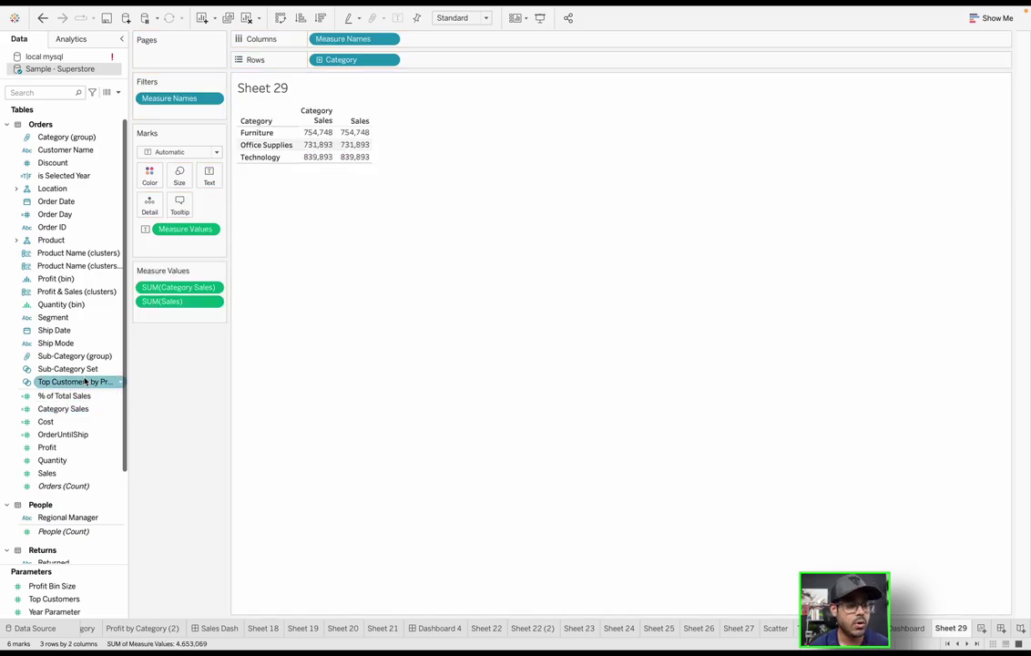
pyautogui.click(76, 410)
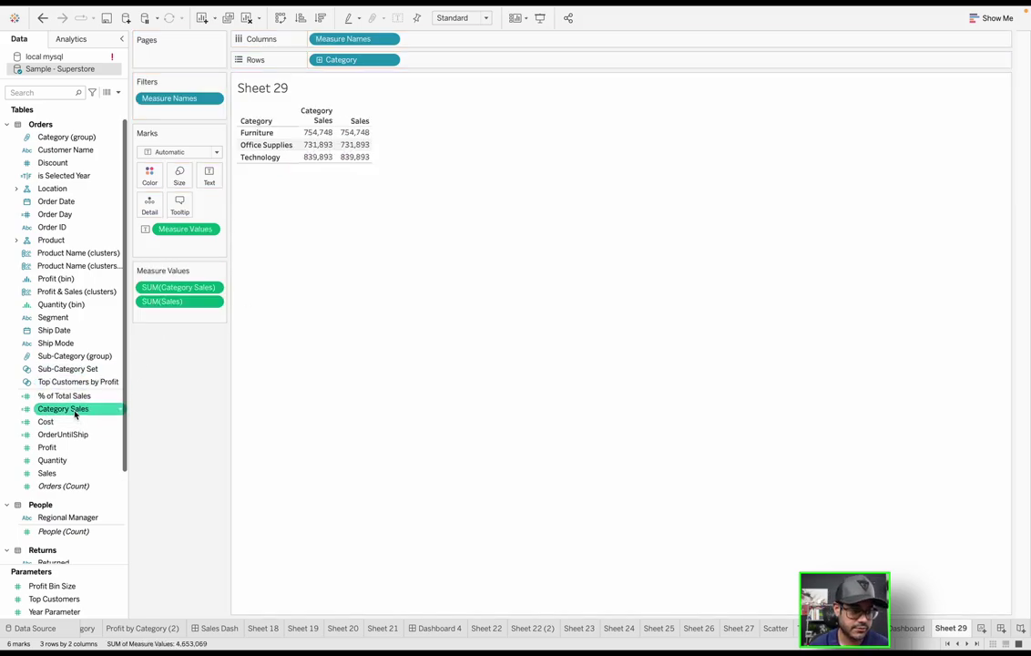
pyautogui.rightClick(75, 412)
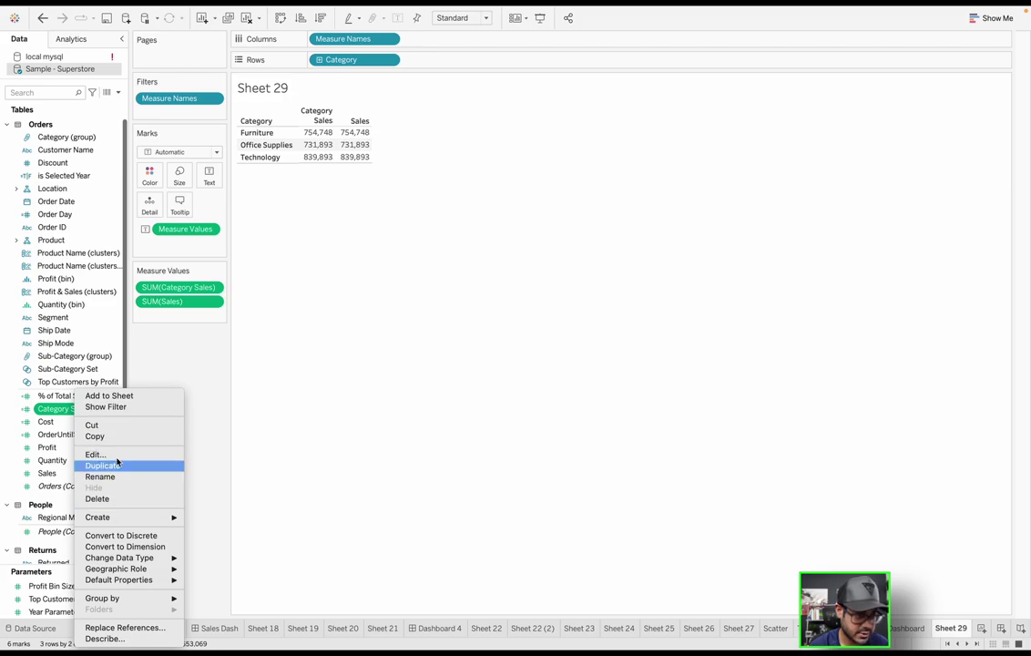
pyautogui.click(98, 453)
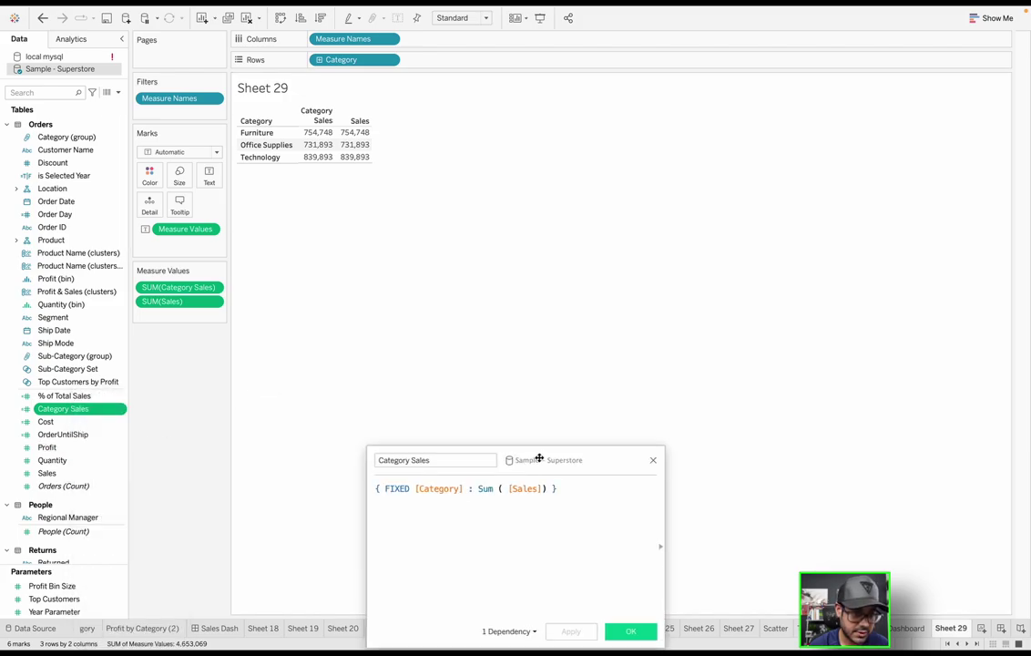
pyautogui.moveTo(539, 458); pyautogui.dragTo(519, 164)
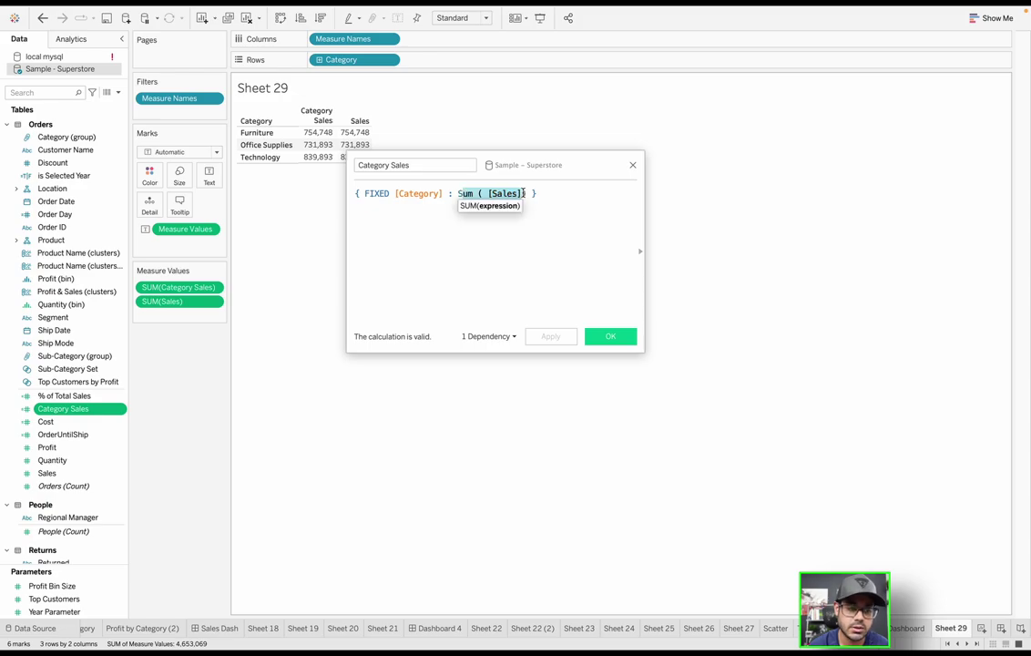
pyautogui.moveTo(386, 196); pyautogui.dragTo(448, 197)
pyautogui.click(580, 205)
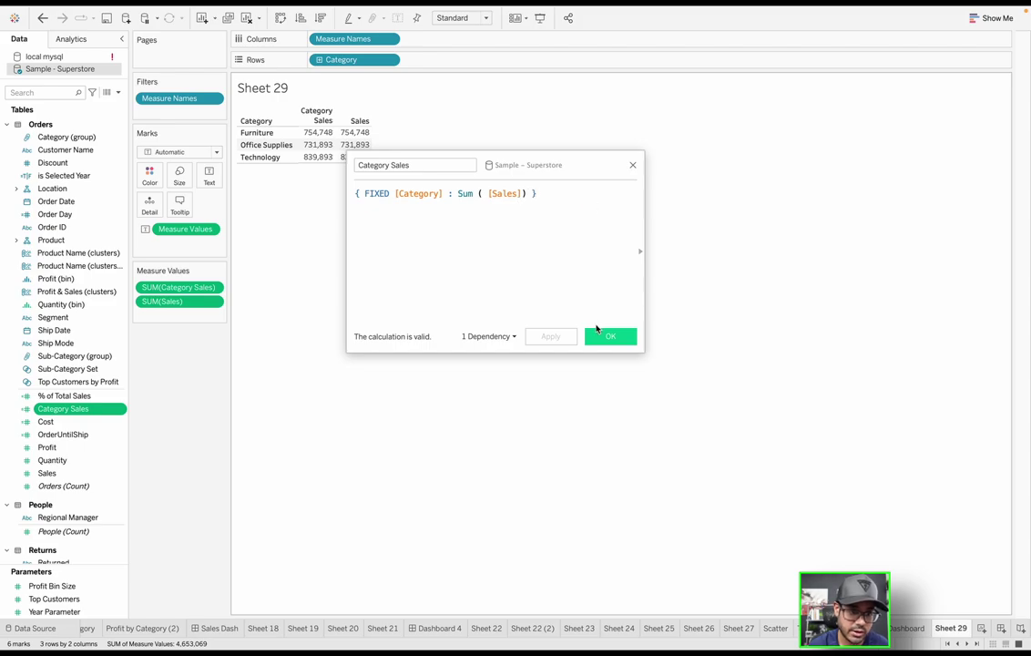
pyautogui.click(605, 336)
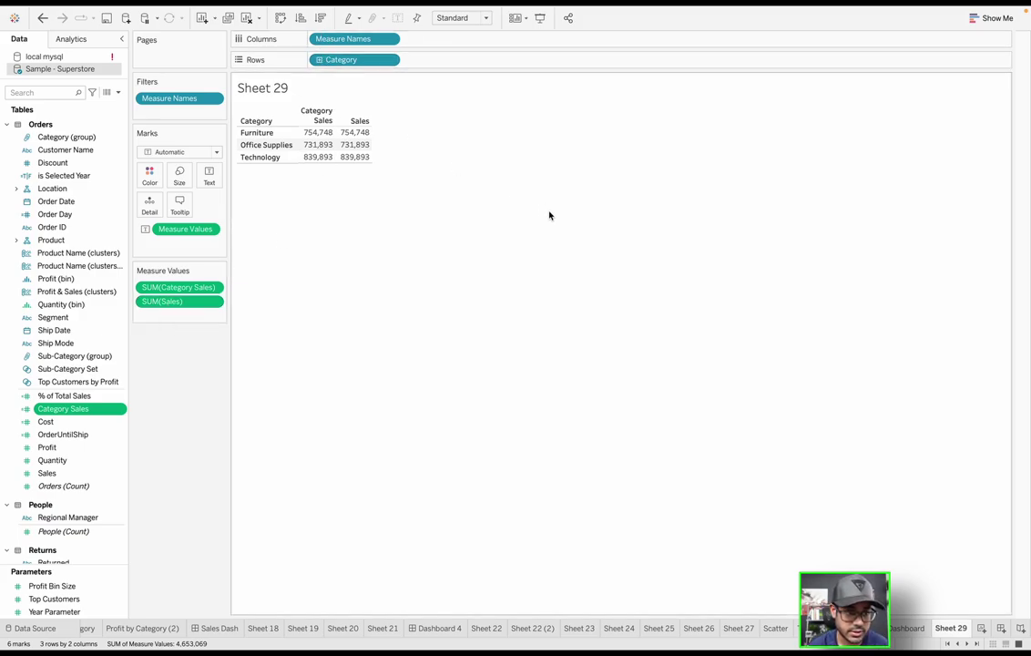
pyautogui.click(318, 61)
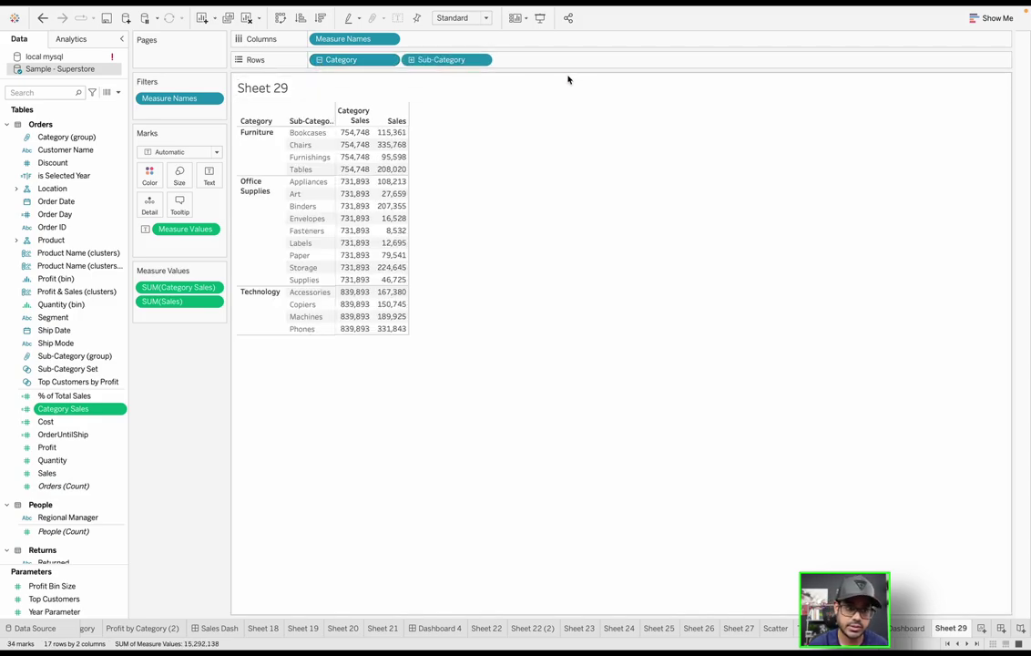
pyautogui.moveTo(401, 139)
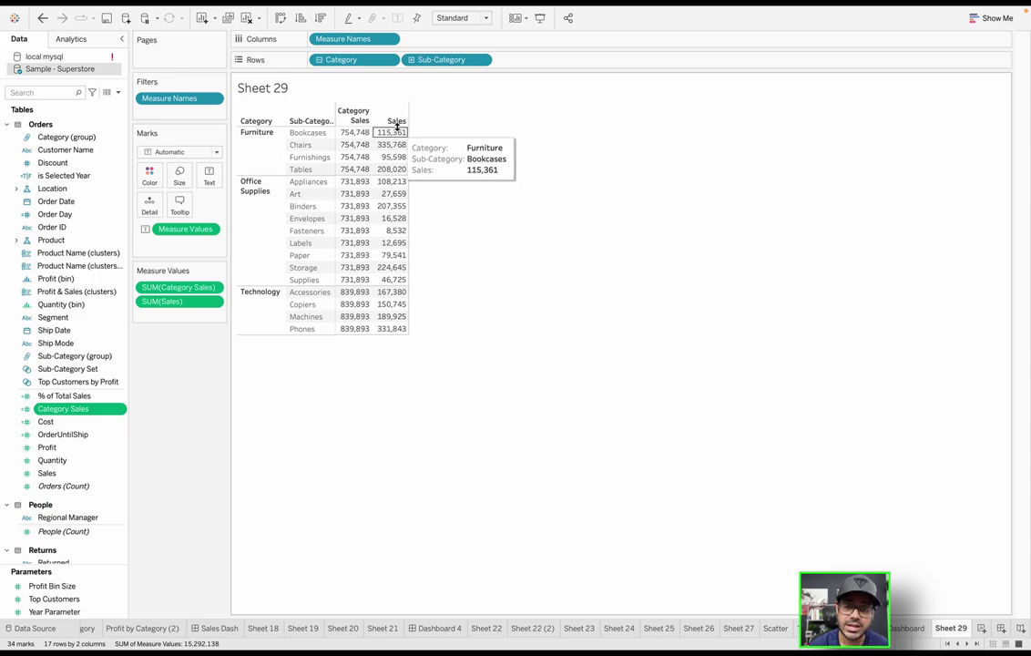
pyautogui.click(411, 60)
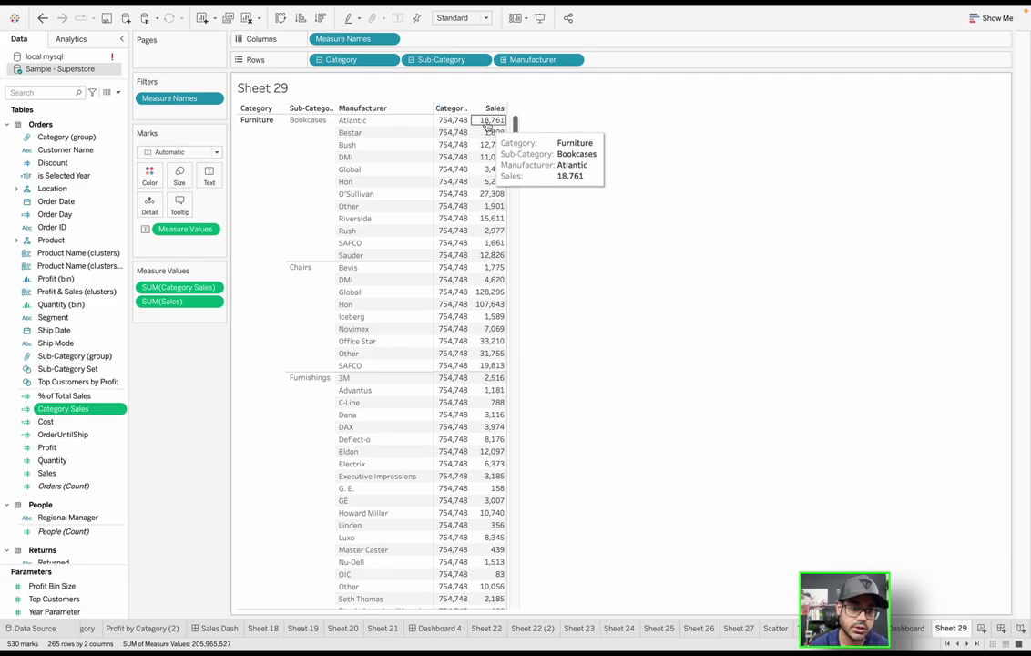
pyautogui.moveTo(492, 121); pyautogui.dragTo(486, 254)
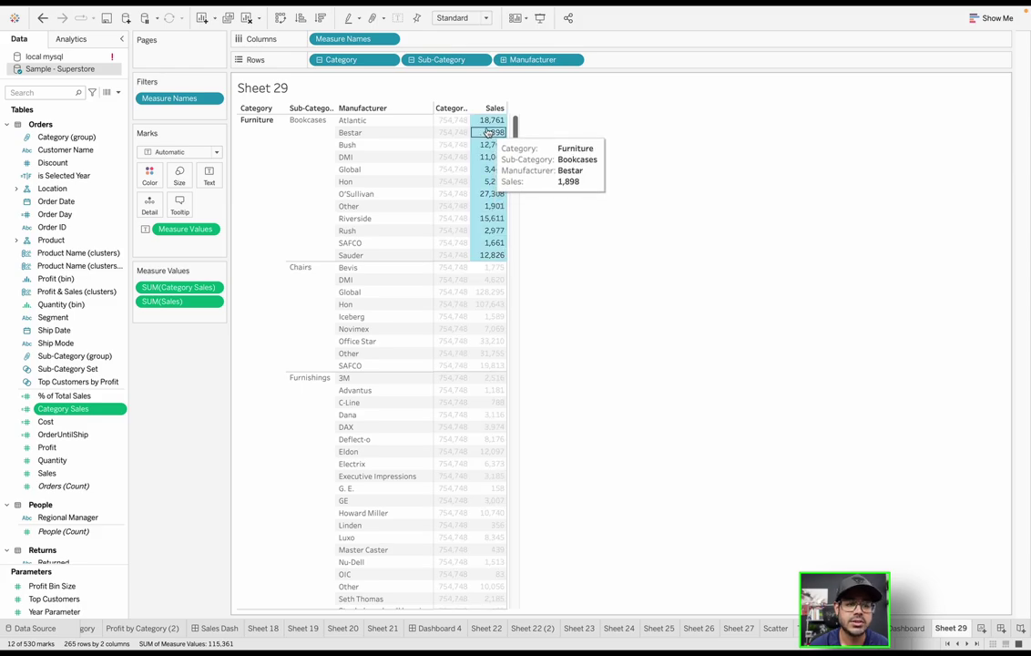
pyautogui.click(606, 150)
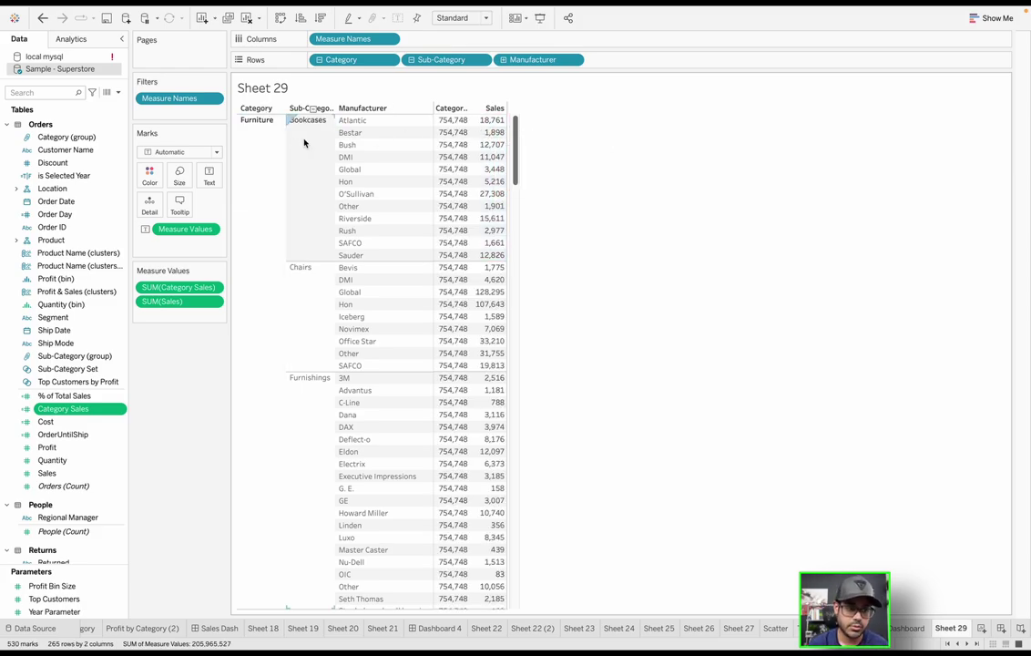
pyautogui.moveTo(482, 123)
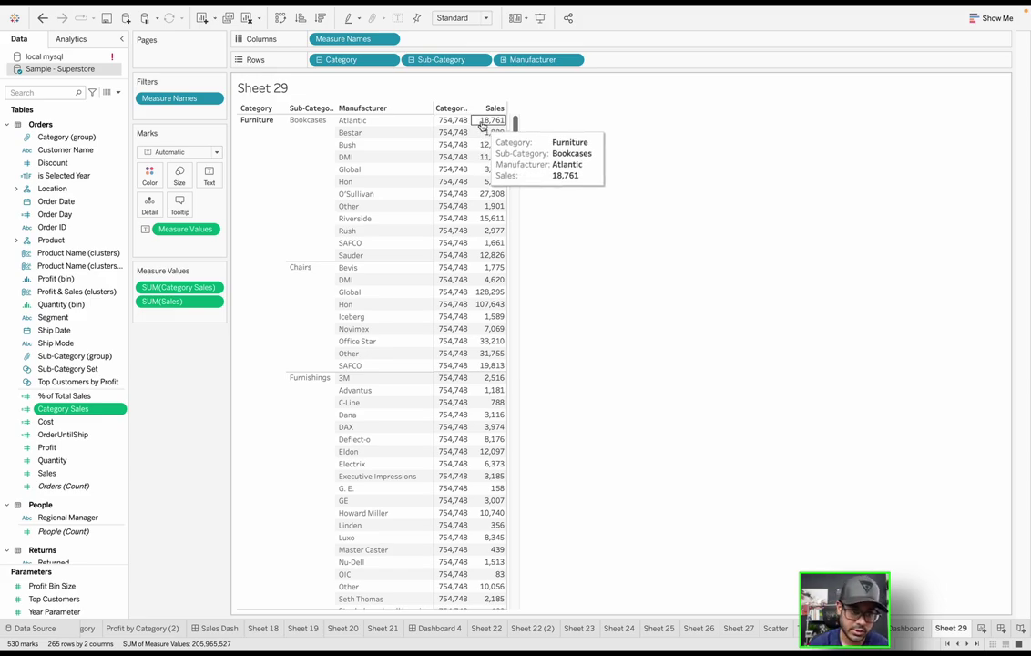
pyautogui.moveTo(445, 121)
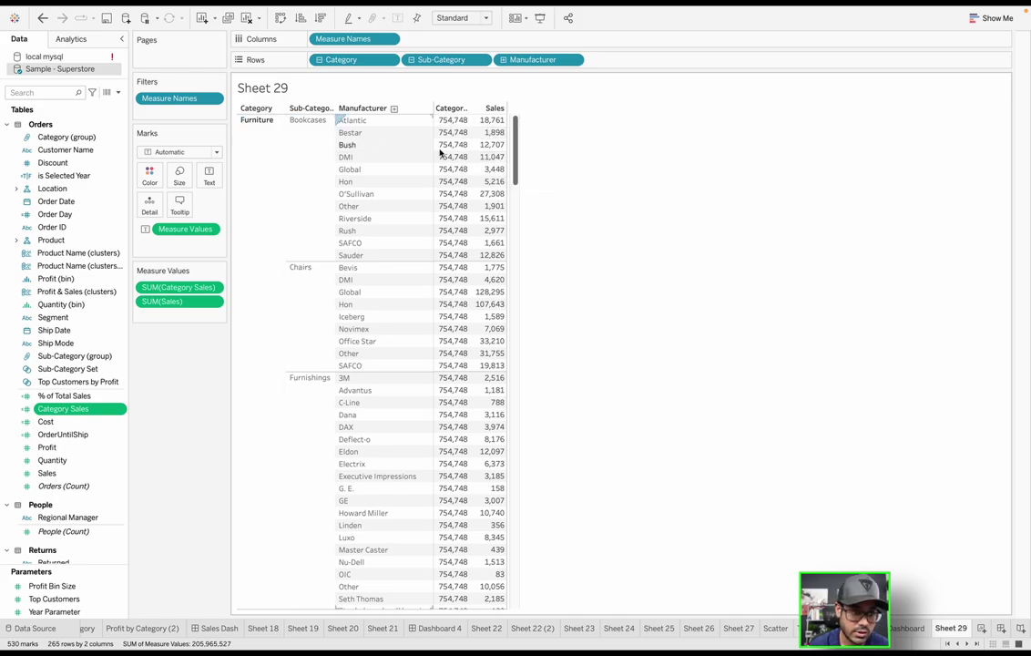
pyautogui.moveTo(516, 148); pyautogui.dragTo(515, 239)
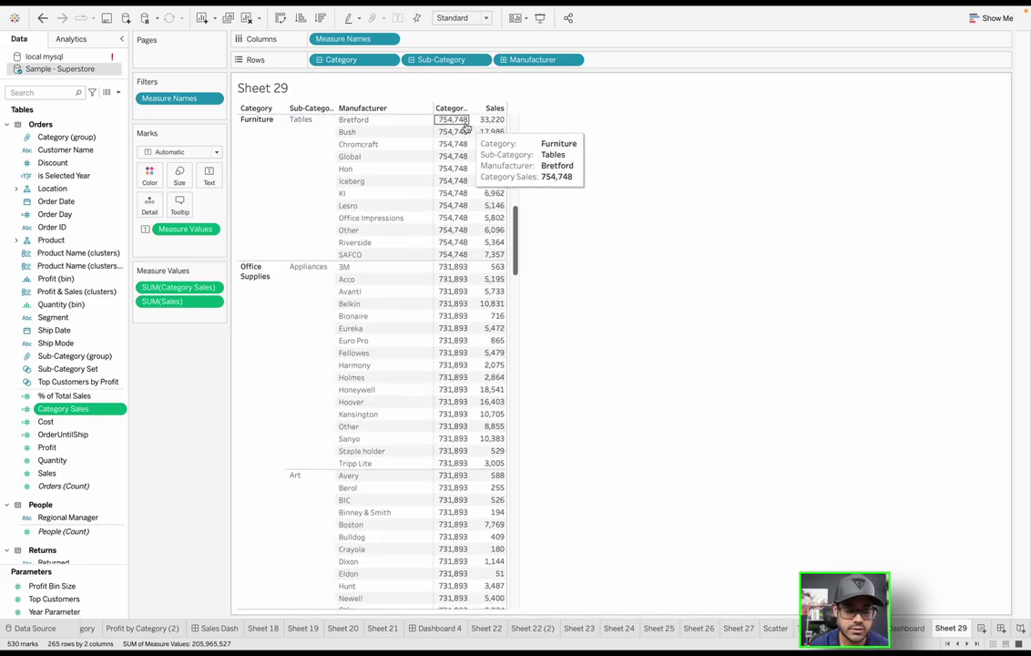
pyautogui.moveTo(446, 274)
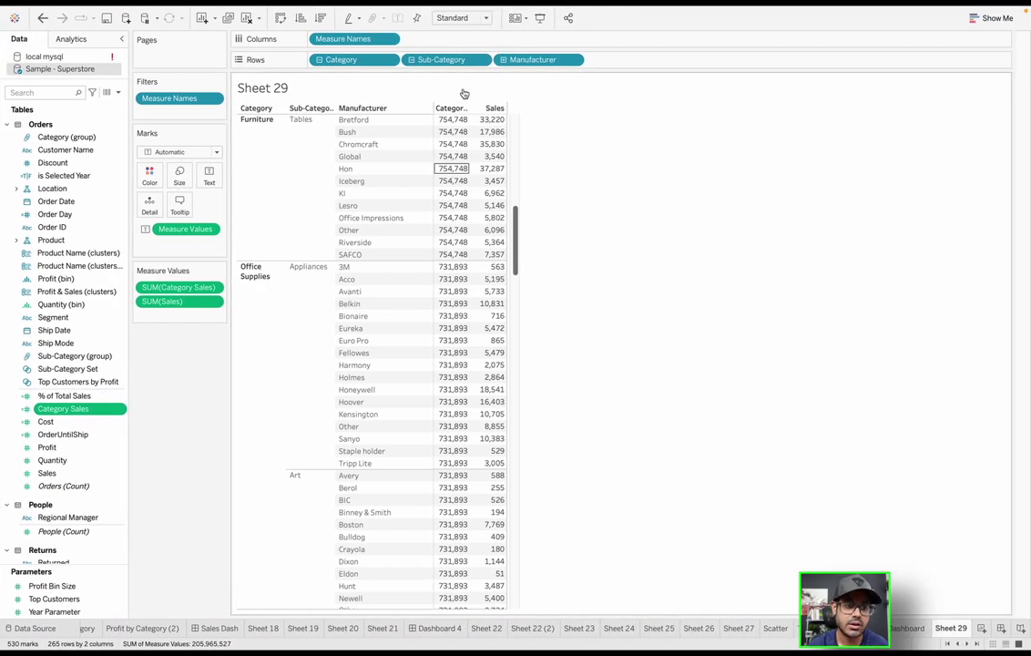
# Open Category Sales in the calculation editor to show its FIXED Category sum-of-Sales formula
pyautogui.moveTo(462, 142)
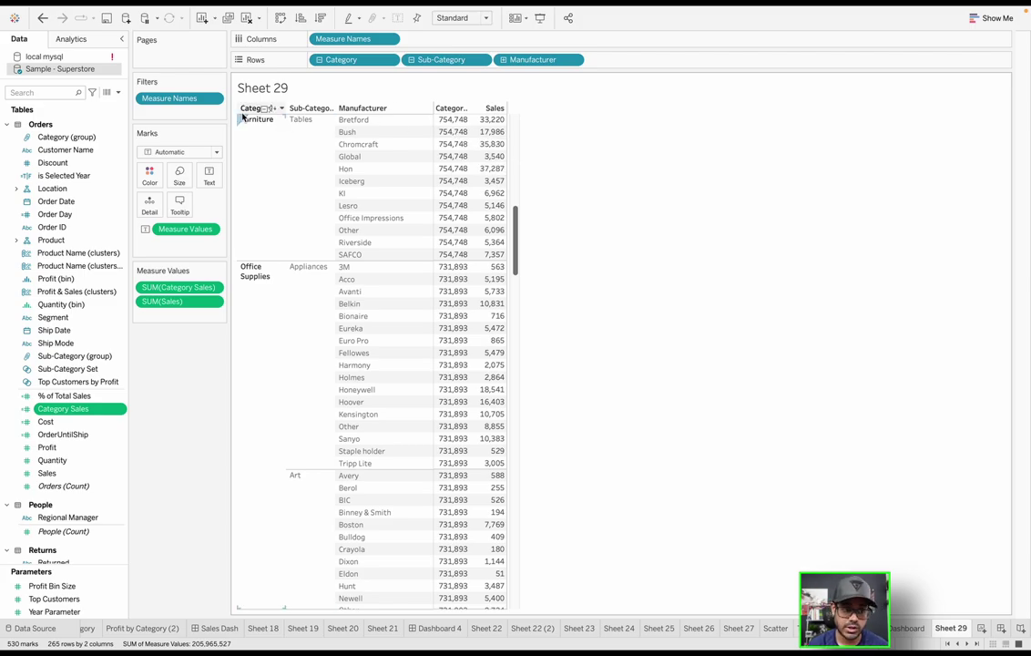
pyautogui.click(119, 408)
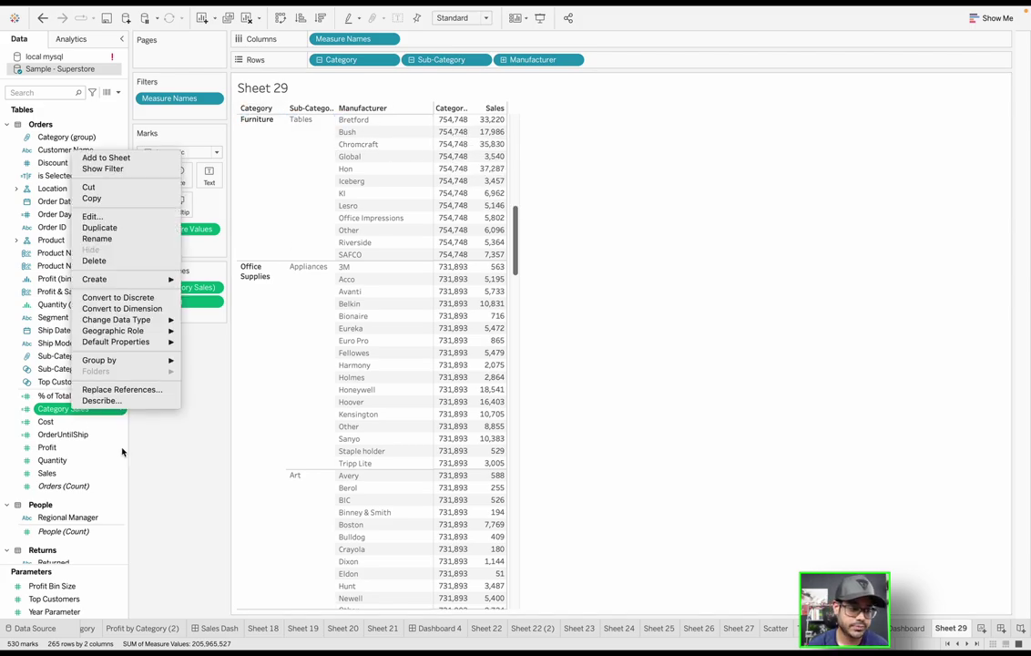
pyautogui.click(94, 216)
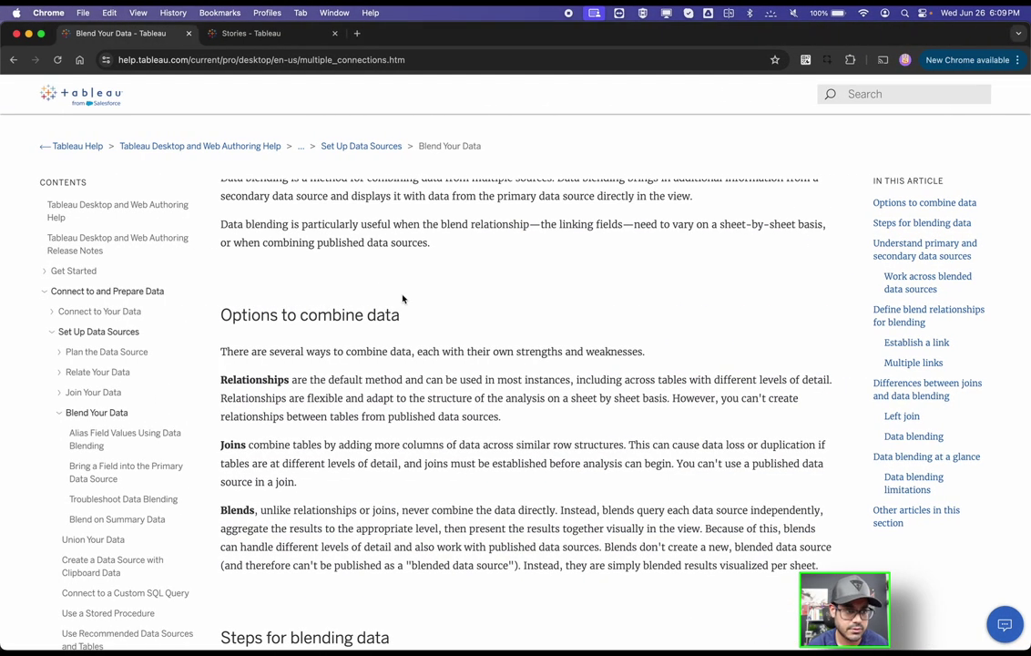
# In the Stories help article, highlight the sentences defining a story and why stories are created
pyautogui.click(246, 31)
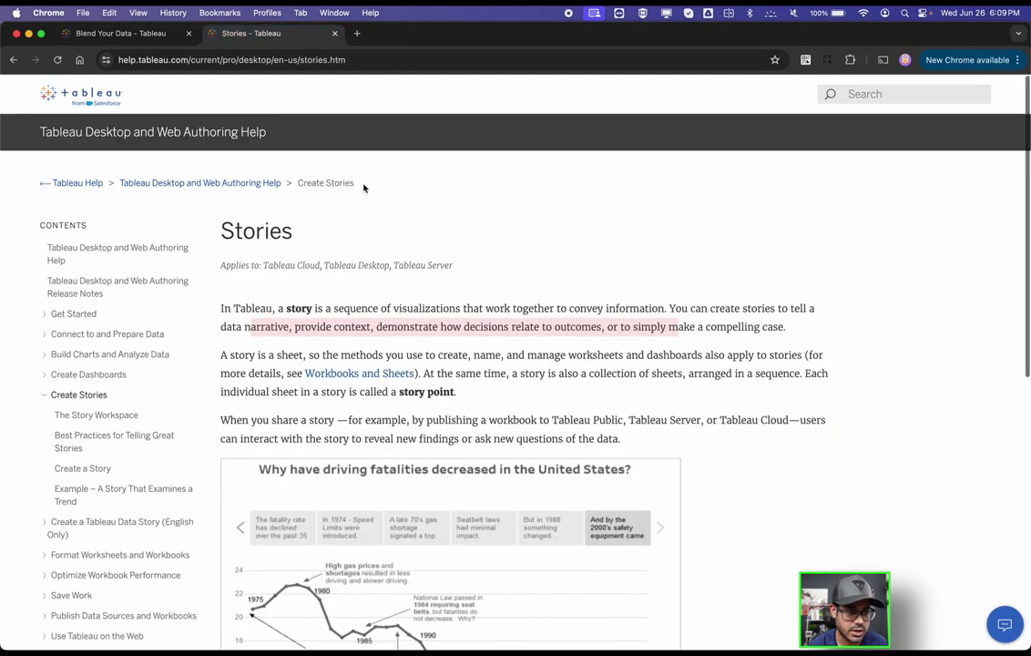
pyautogui.click(373, 301)
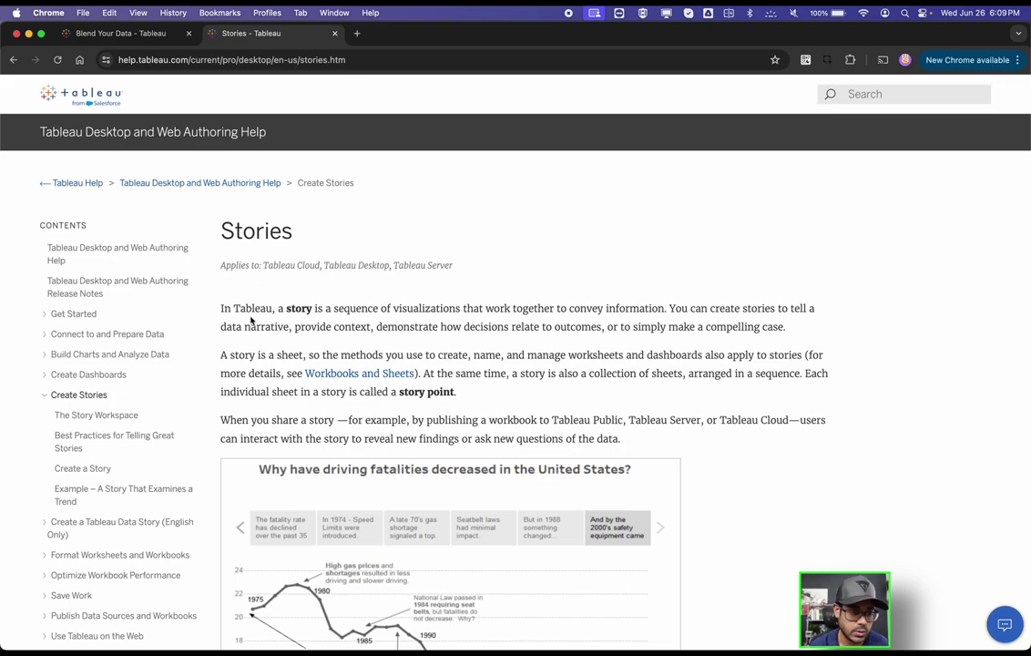
pyautogui.moveTo(275, 311); pyautogui.dragTo(667, 311)
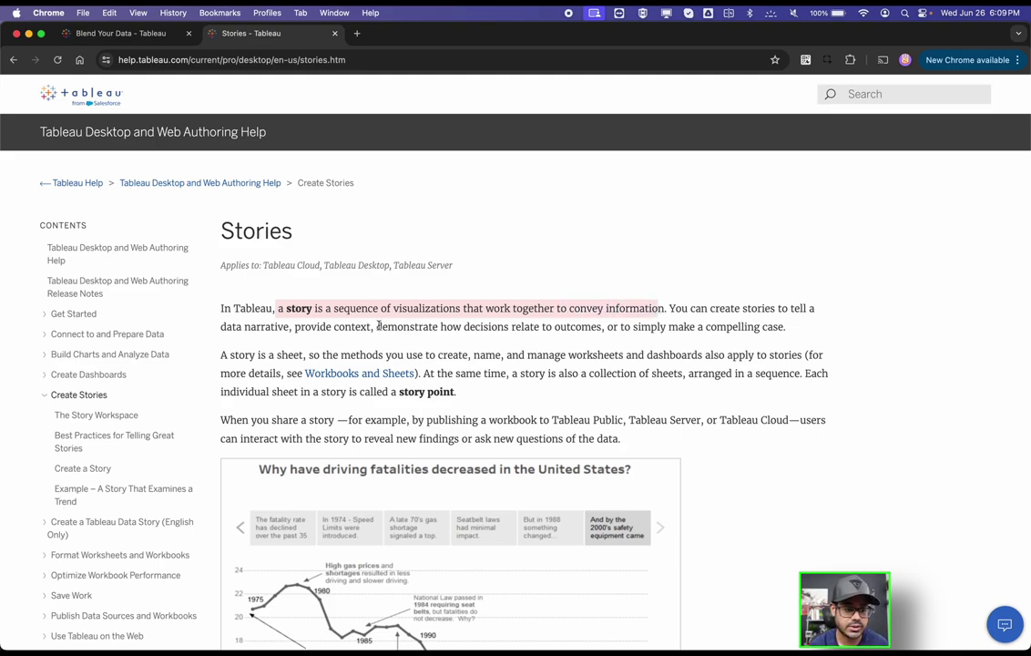
pyautogui.moveTo(220, 331); pyautogui.dragTo(778, 340)
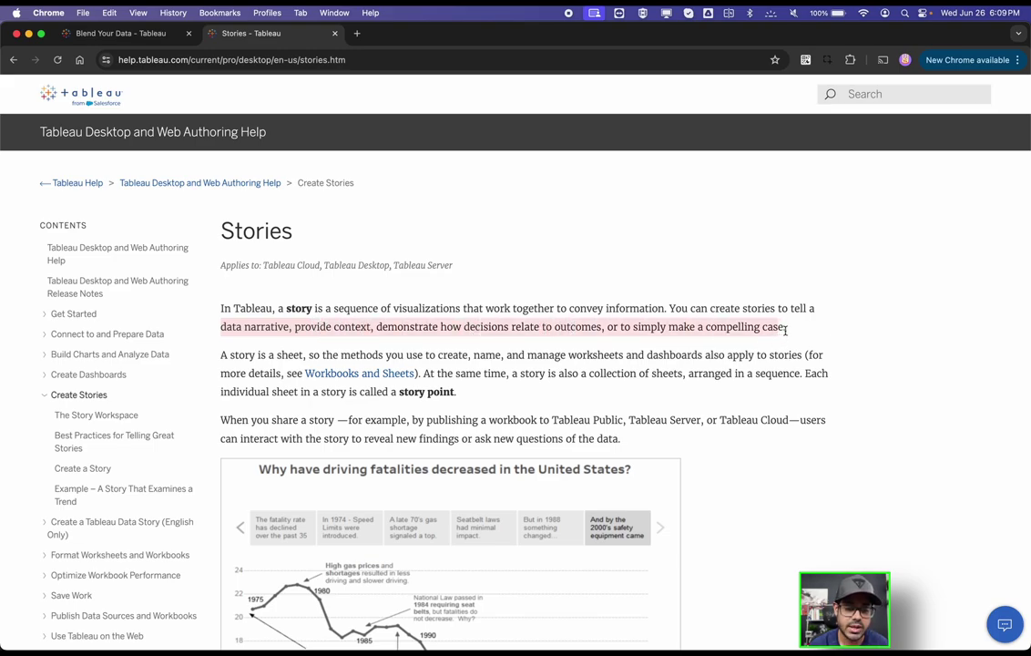
pyautogui.click(695, 293)
pyautogui.scroll(-4, 694, 293)
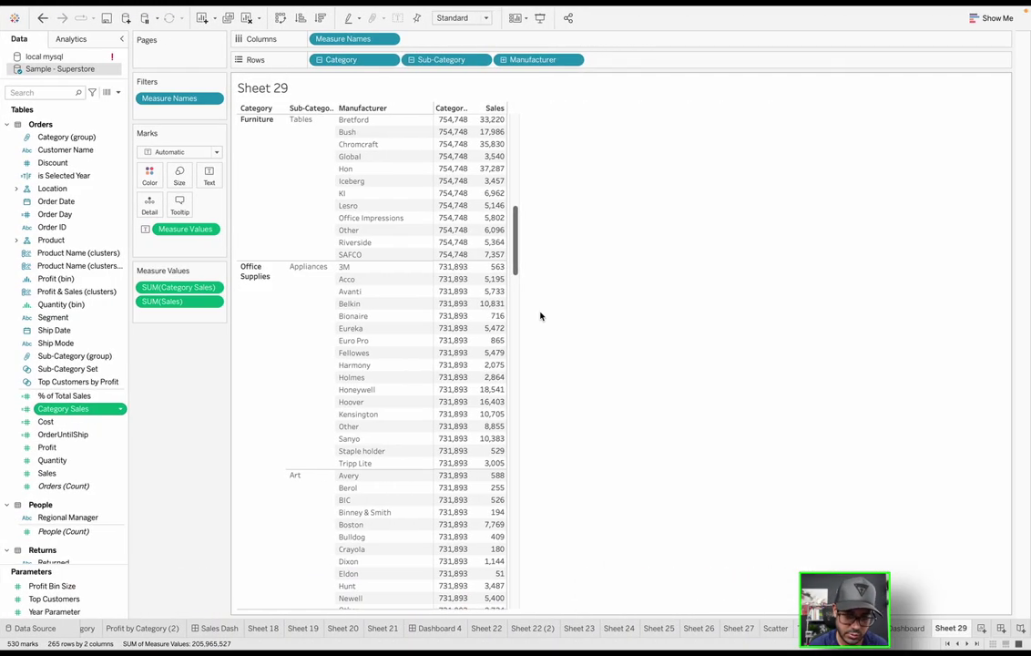
# Create a new story with Dashboard, Sheet 4 and Sheet 15 as three story points
pyautogui.click(1020, 628)
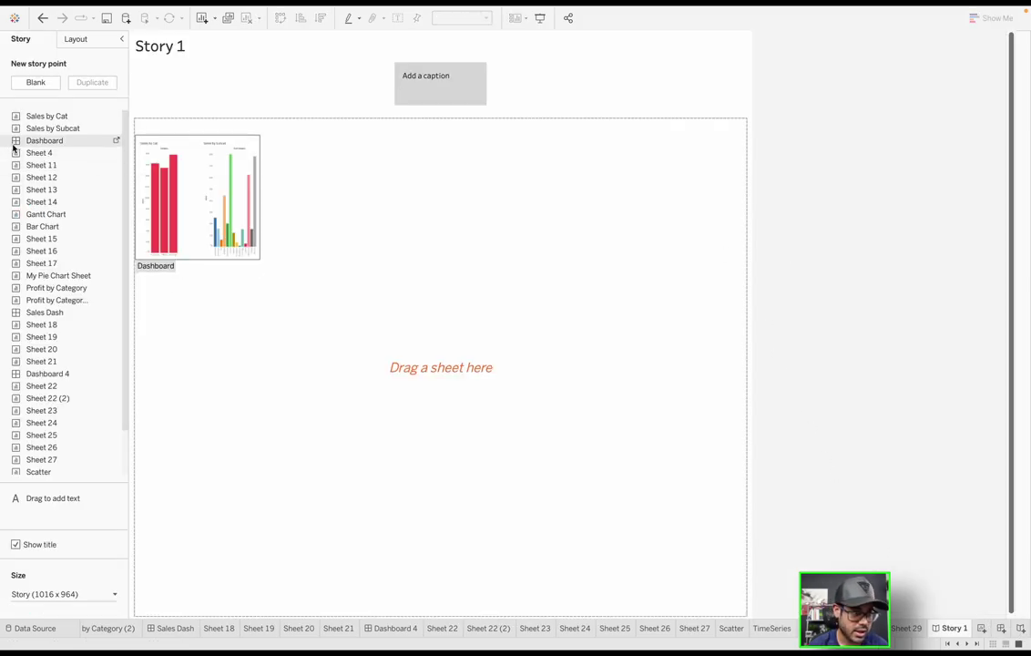
pyautogui.moveTo(18, 141); pyautogui.dragTo(219, 184)
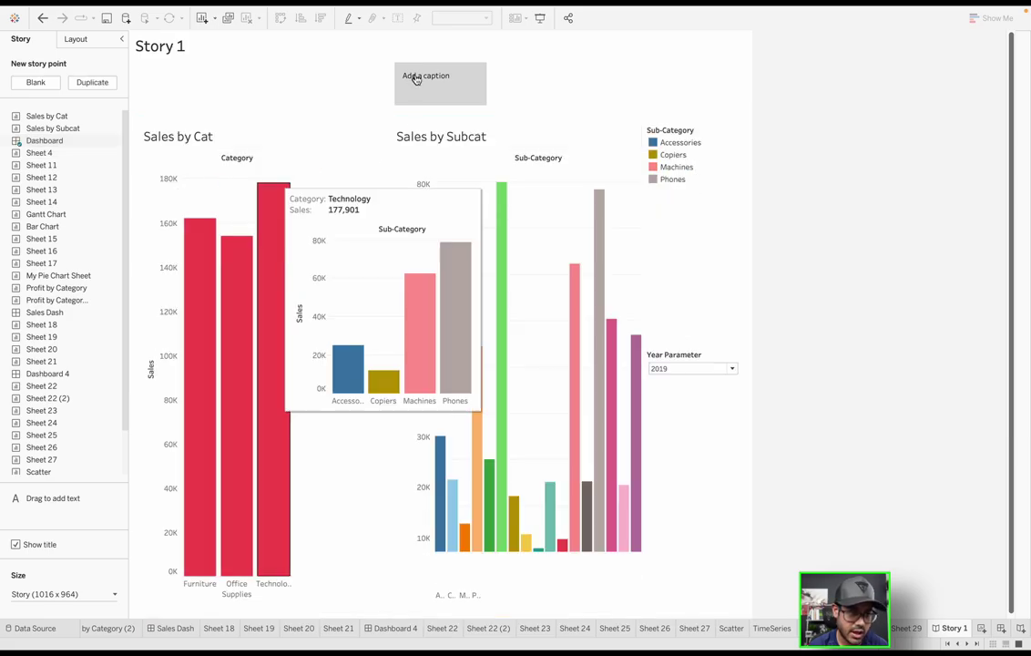
pyautogui.moveTo(62, 152); pyautogui.dragTo(530, 86)
pyautogui.moveTo(83, 239)
pyautogui.mouseDown()
pyautogui.moveTo(442, 149)
pyautogui.moveTo(565, 82)
pyautogui.moveTo(522, 103)
pyautogui.mouseUp()
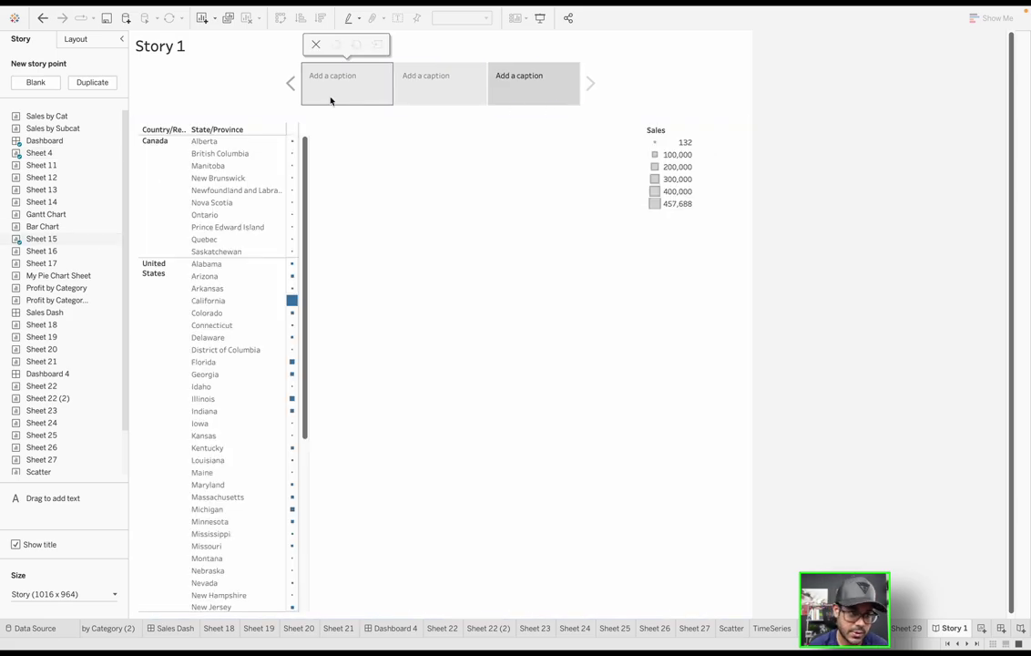
# Step through the three story points: dashboard, pie chart and state table
pyautogui.click(353, 92)
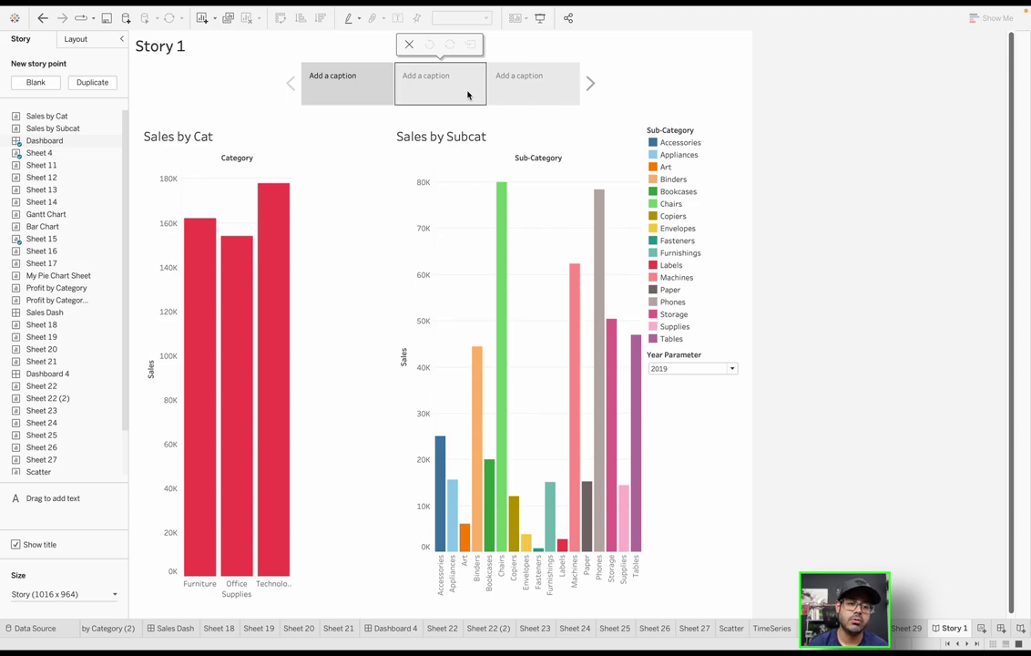
pyautogui.click(468, 95)
pyautogui.click(564, 92)
pyautogui.click(357, 99)
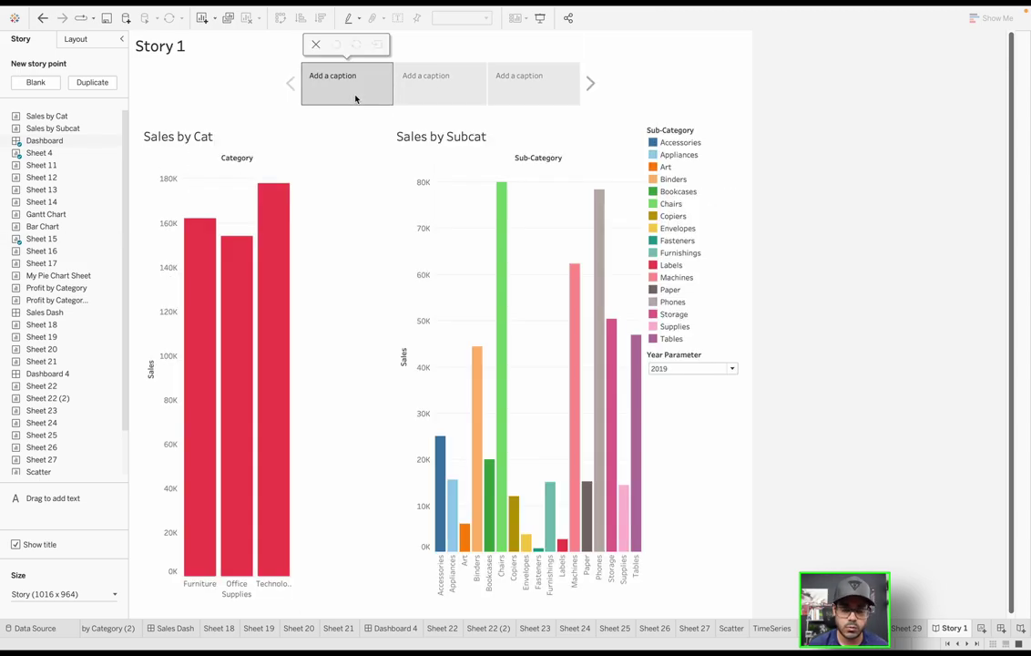
pyautogui.click(436, 103)
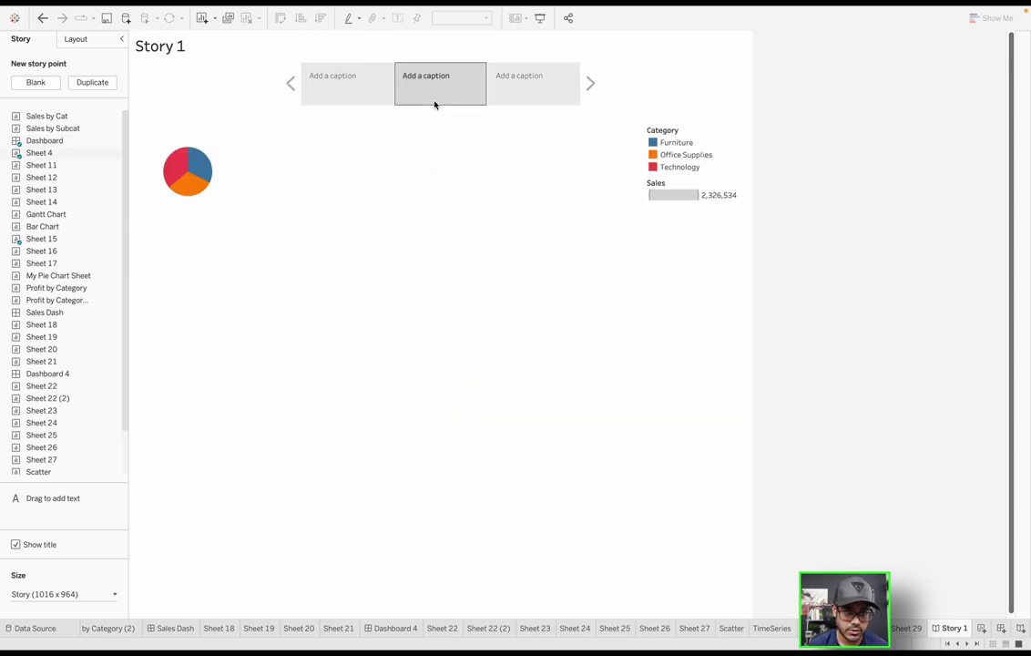
pyautogui.click(524, 95)
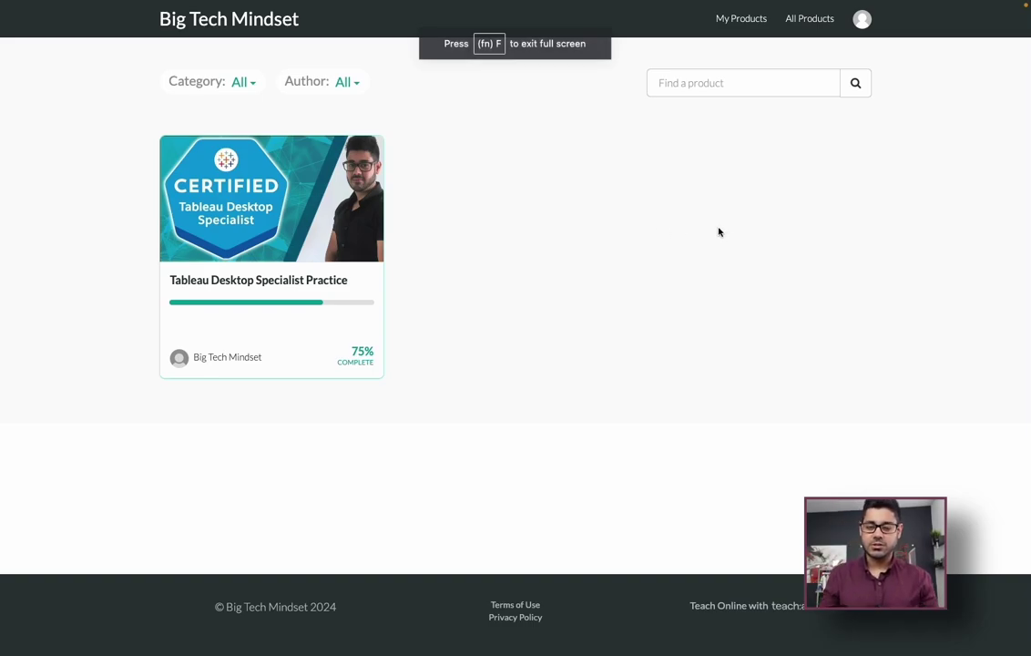
# Start Practice Exam 1 of the Tableau Desktop Specialist course and check the first answer to question 1
pyautogui.click(309, 246)
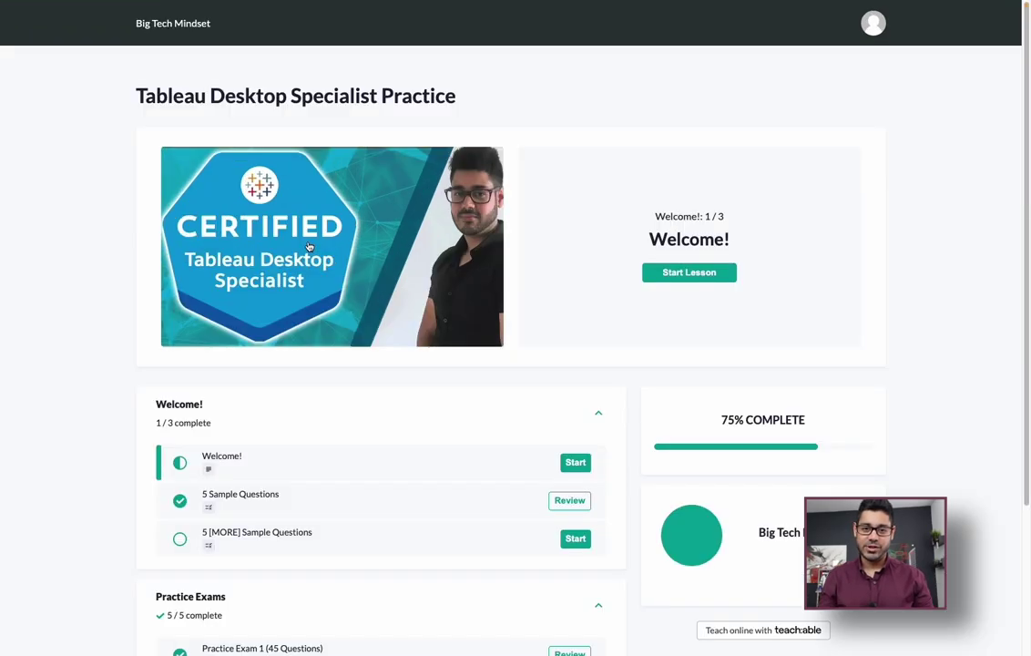
pyautogui.scroll(-1, 331, 285)
pyautogui.scroll(-3, 330, 286)
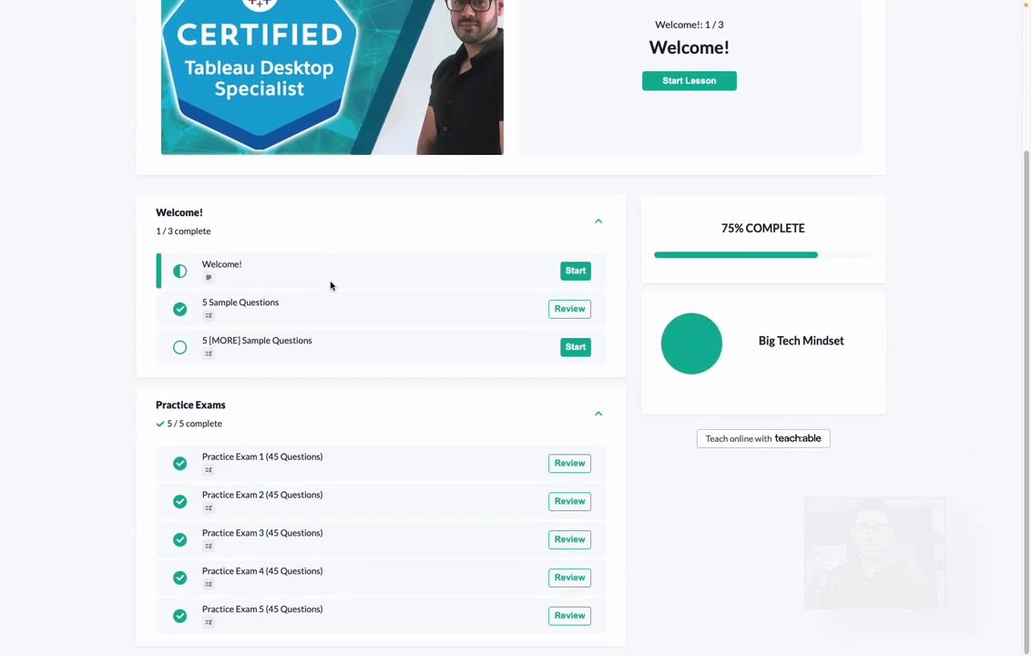
pyautogui.click(306, 463)
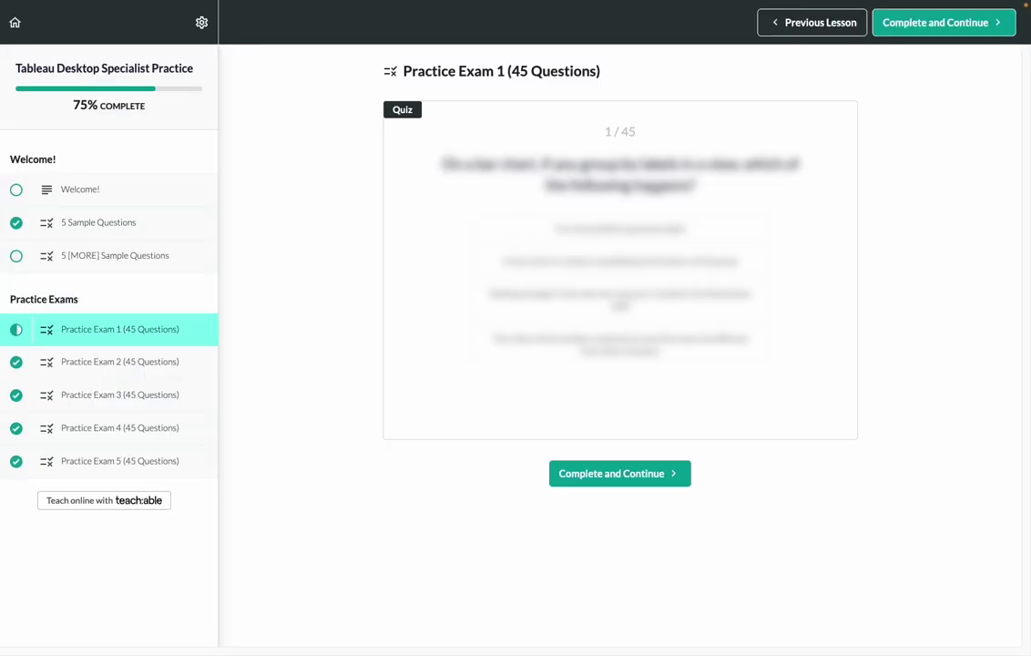
pyautogui.click(565, 228)
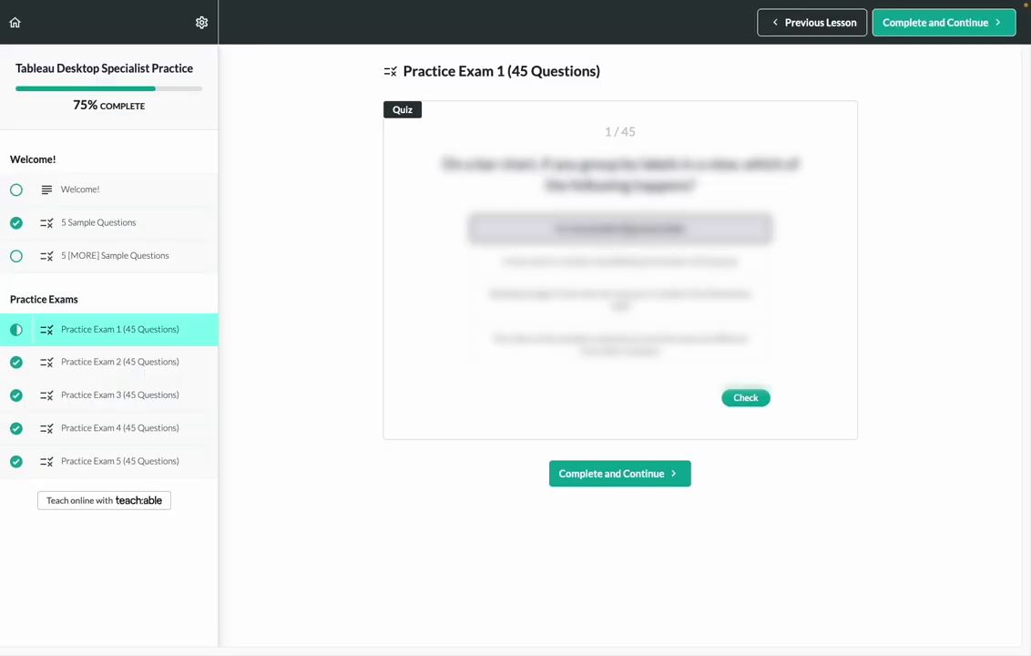
pyautogui.click(758, 399)
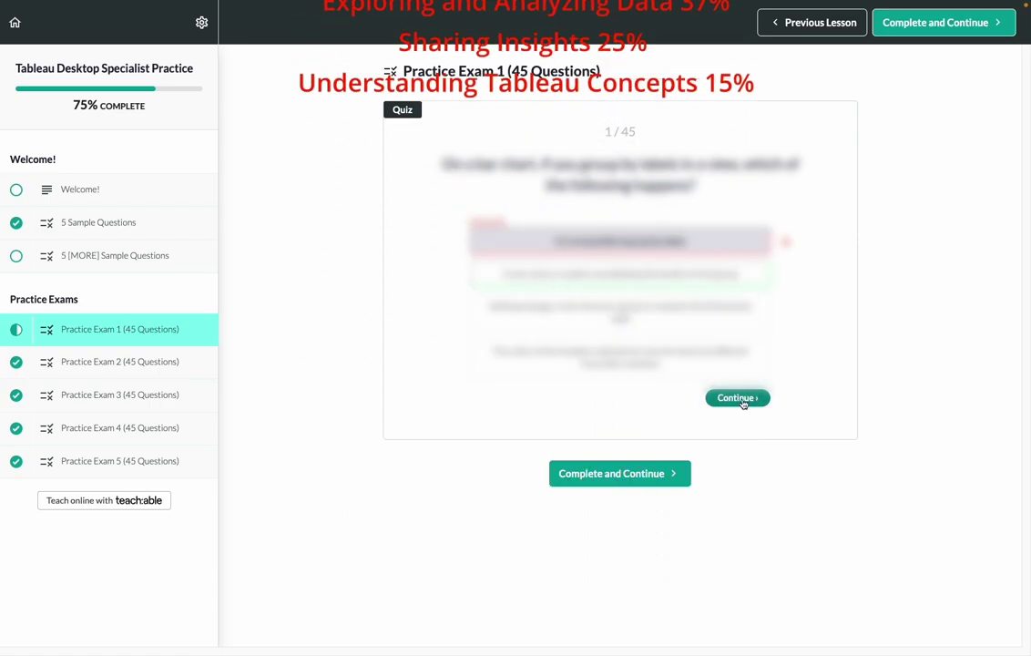
# On question 2, select the second, third and fourth answer options and check them
pyautogui.click(744, 401)
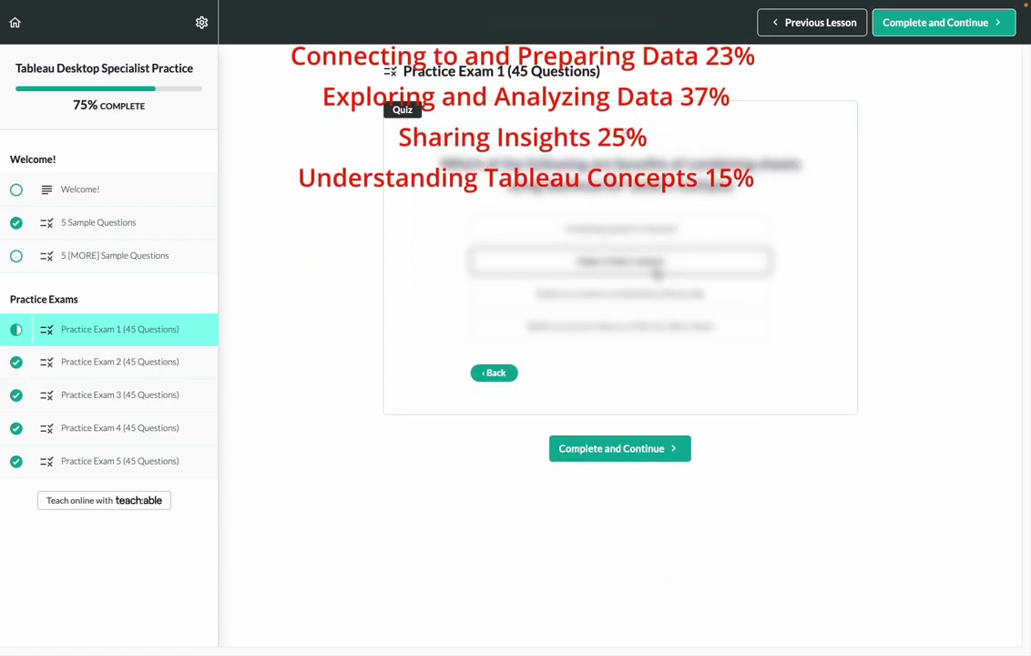
pyautogui.click(657, 264)
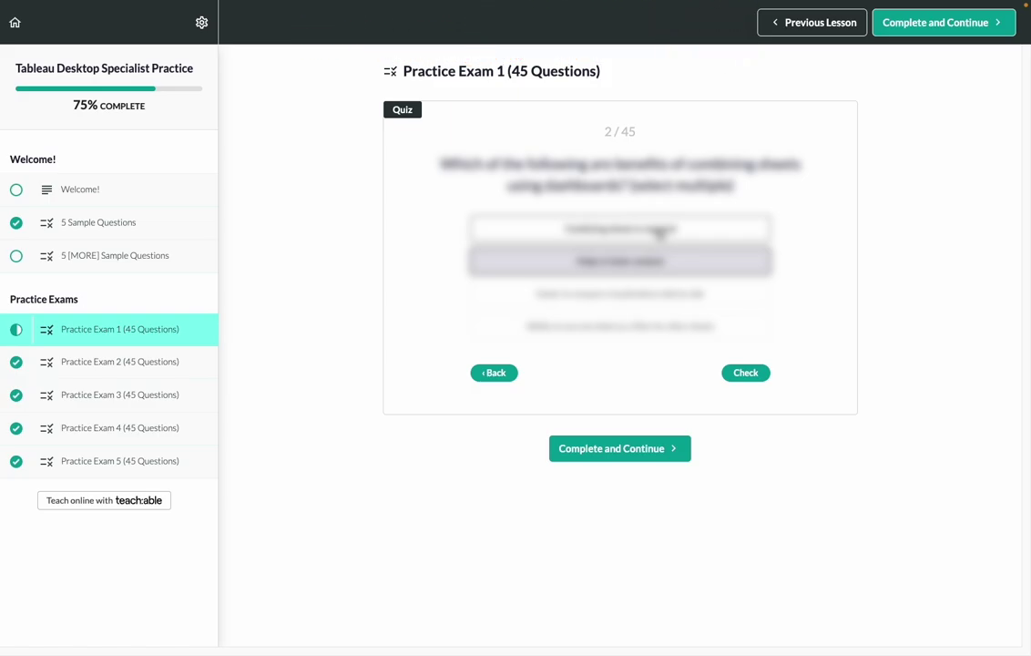
pyautogui.click(659, 232)
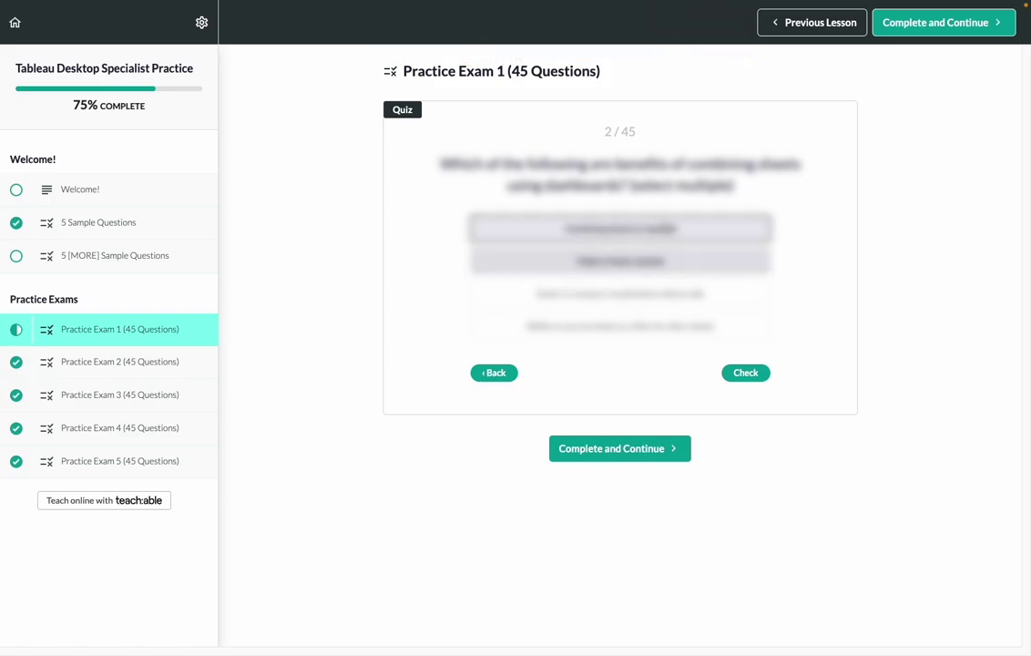
pyautogui.click(659, 227)
pyautogui.click(648, 293)
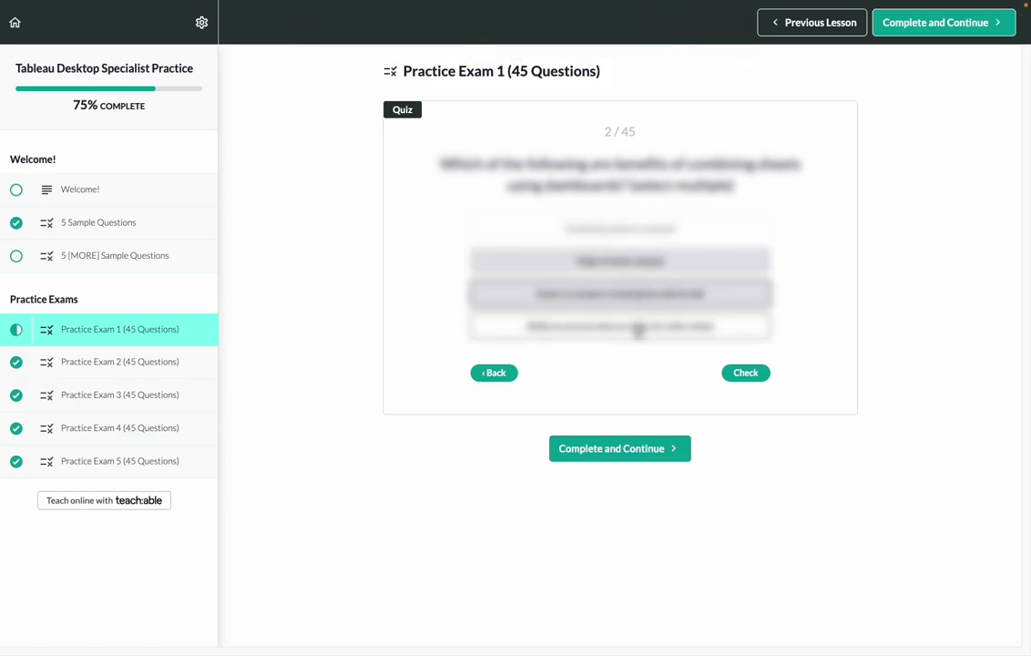
pyautogui.click(639, 330)
pyautogui.click(746, 372)
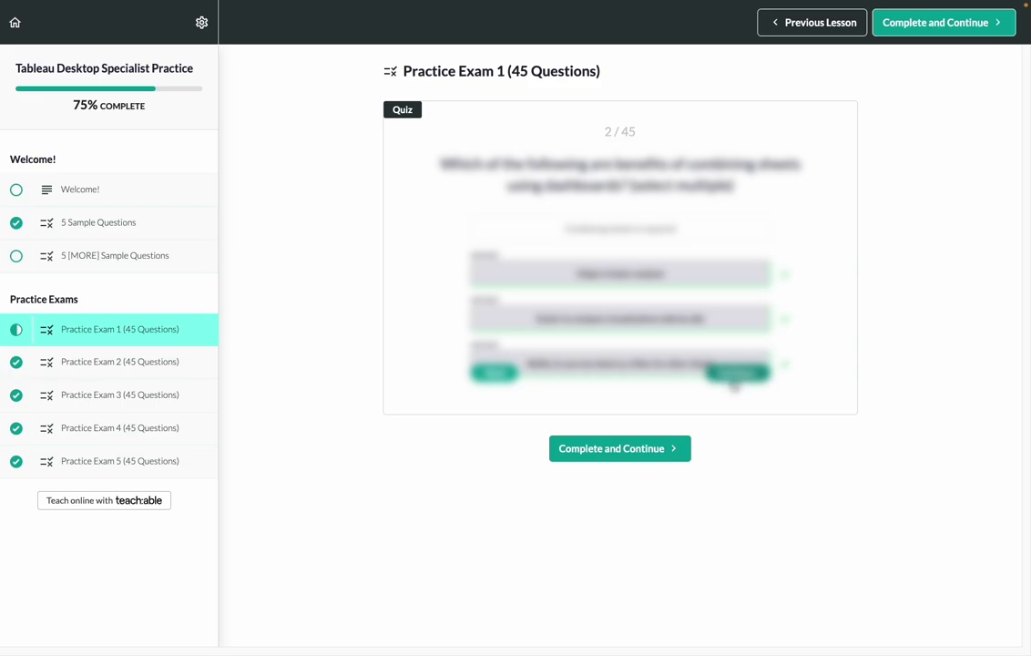